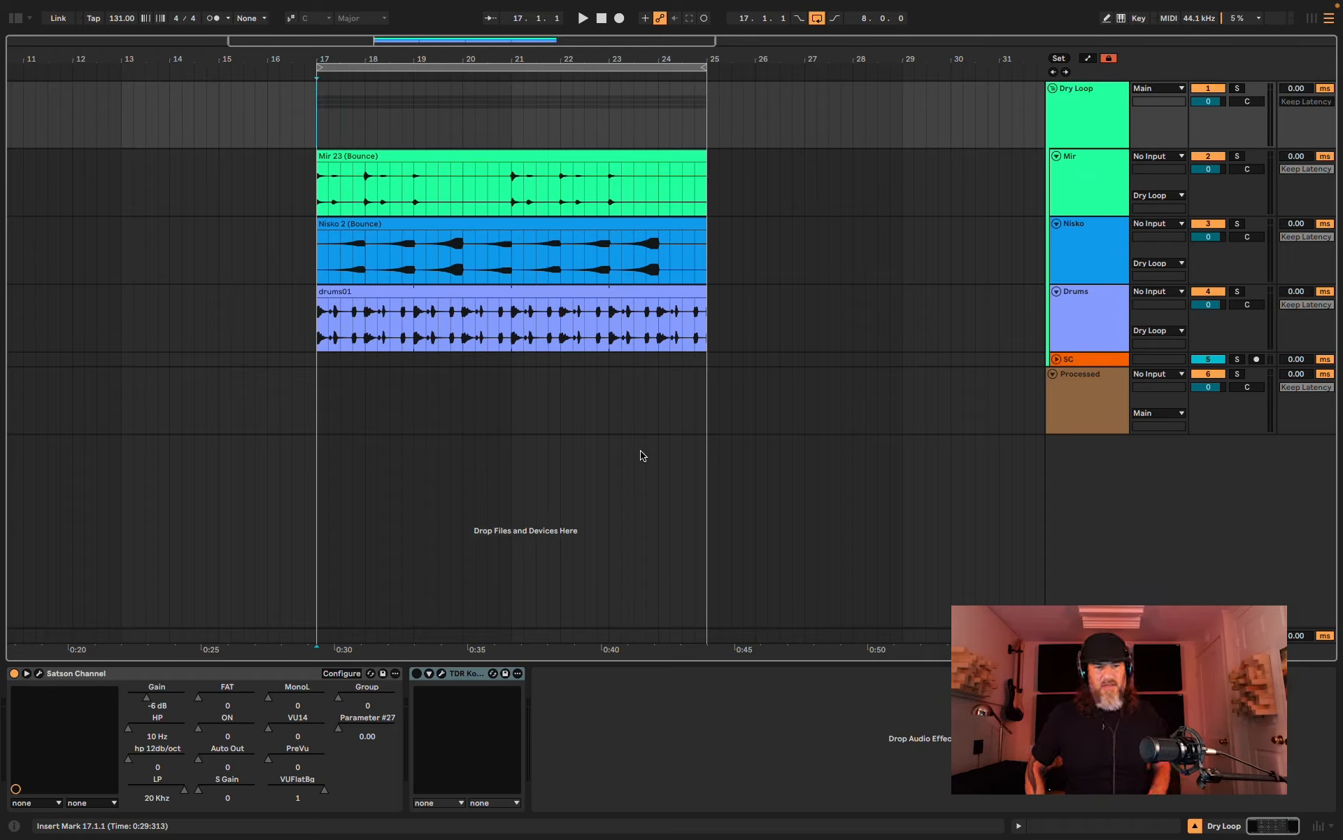
# Step: Play the dry loop, enable the TDR Kotelnikov compressor on the Dry Loop group and open its window
pyautogui.press('space')
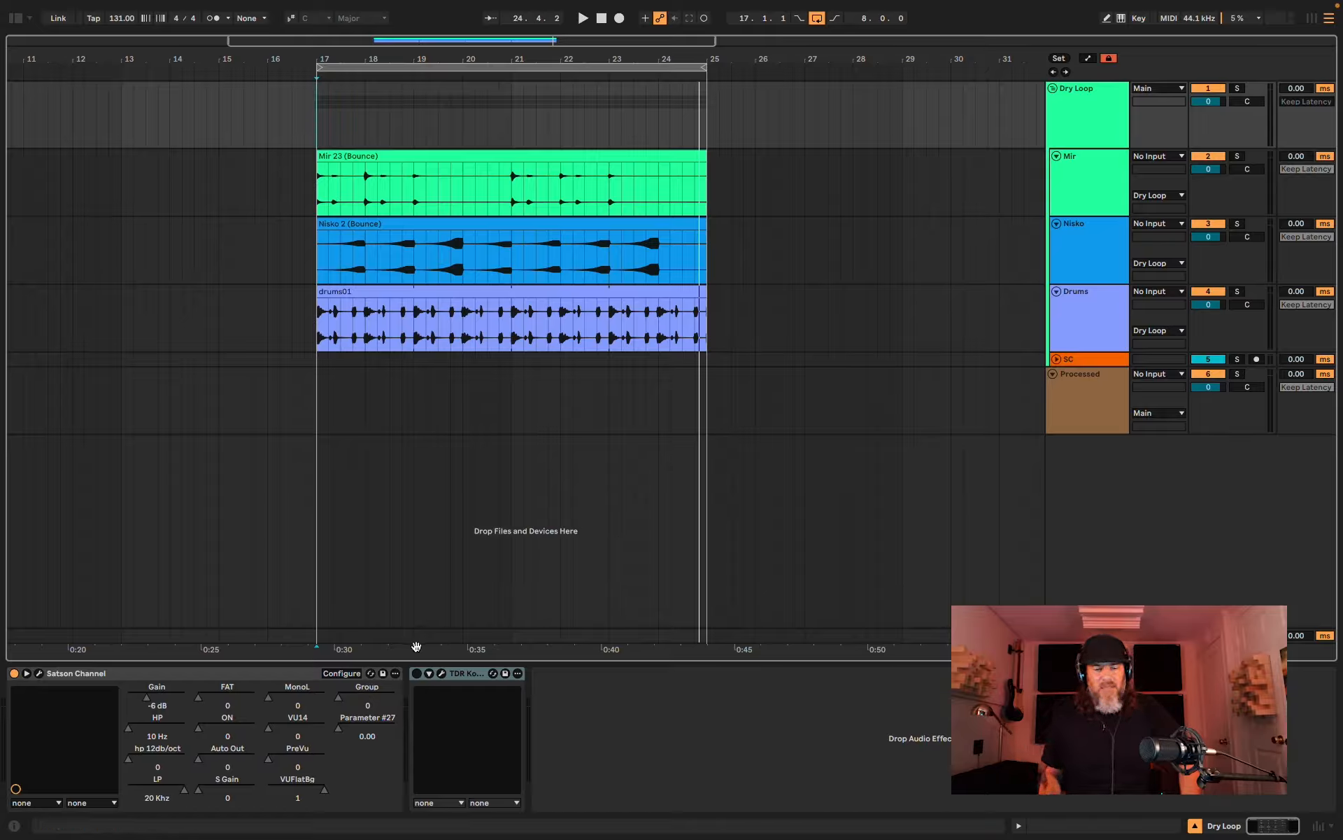
pyautogui.click(438, 673)
pyautogui.click(439, 674)
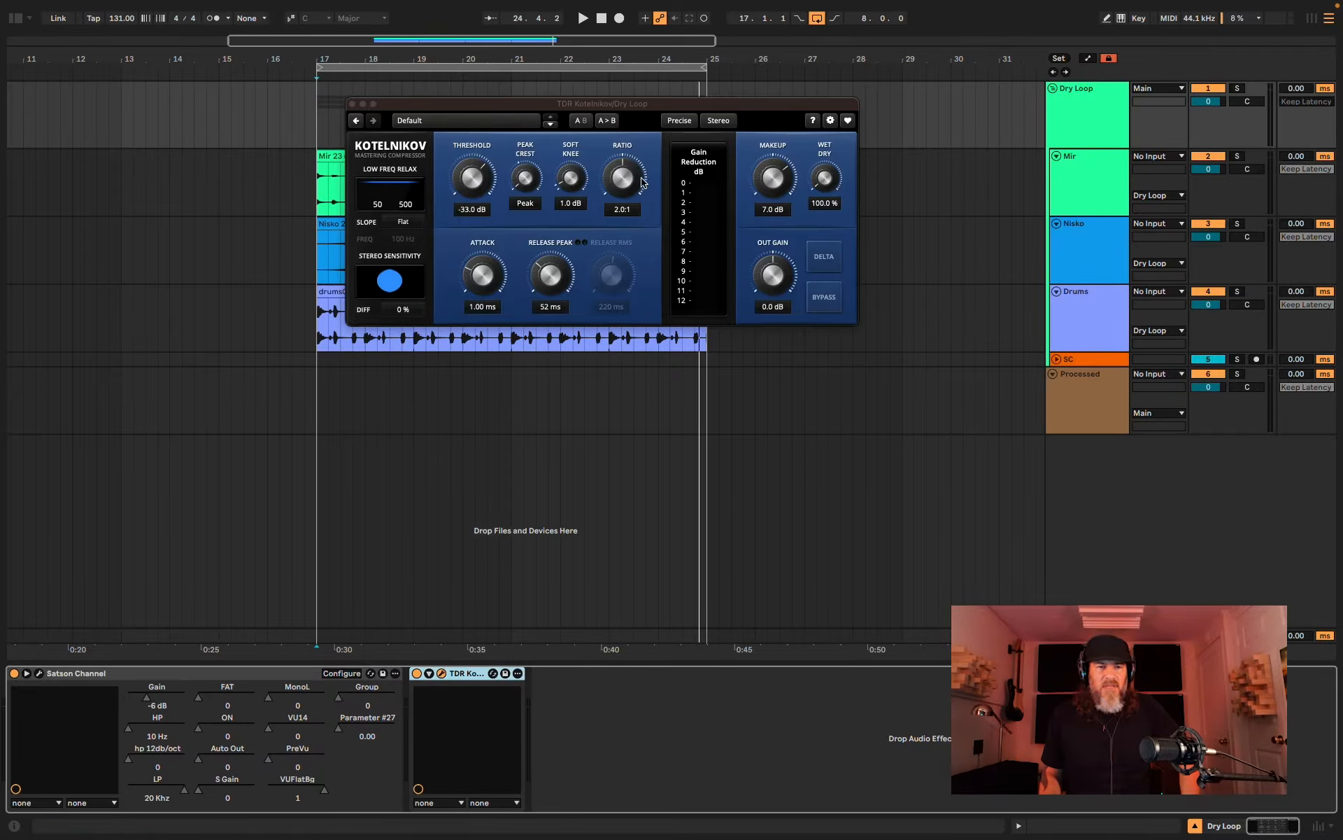
pyautogui.moveTo(592, 110); pyautogui.dragTo(658, 118)
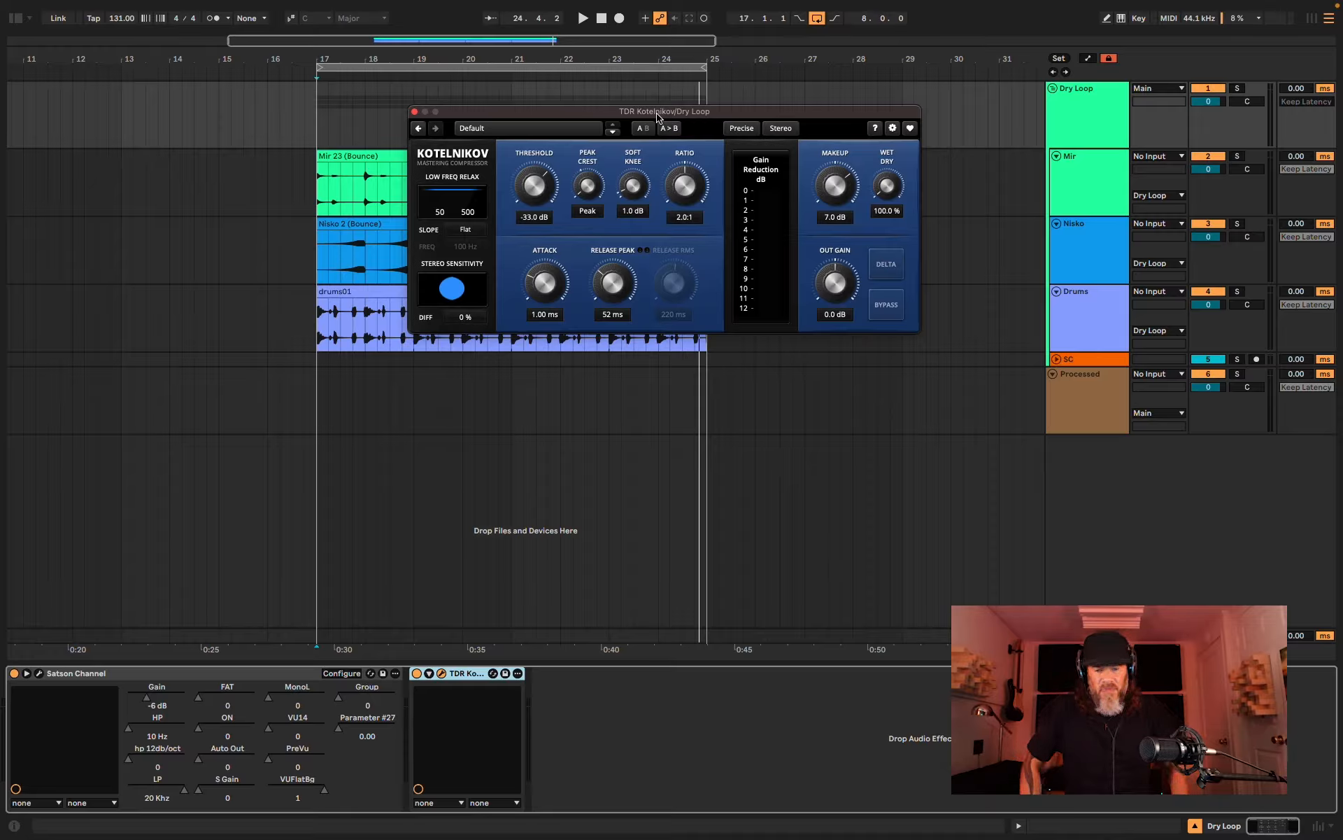
pyautogui.moveTo(657, 112); pyautogui.dragTo(646, 104)
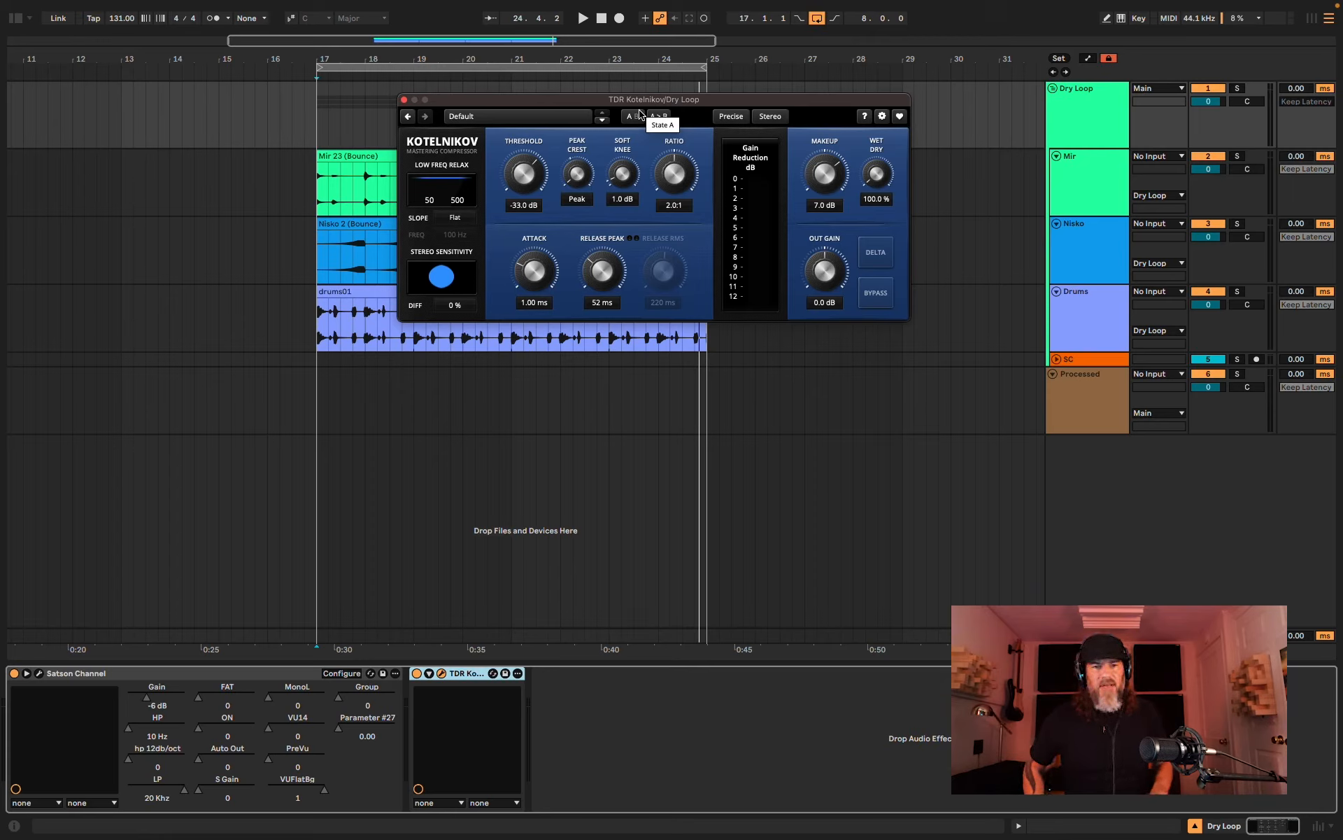
# Step: Audition the loop while lowering Kotelnikov's wet/dry mix to 64.2% and 73.9%, and reset it to 100%
pyautogui.press('space')
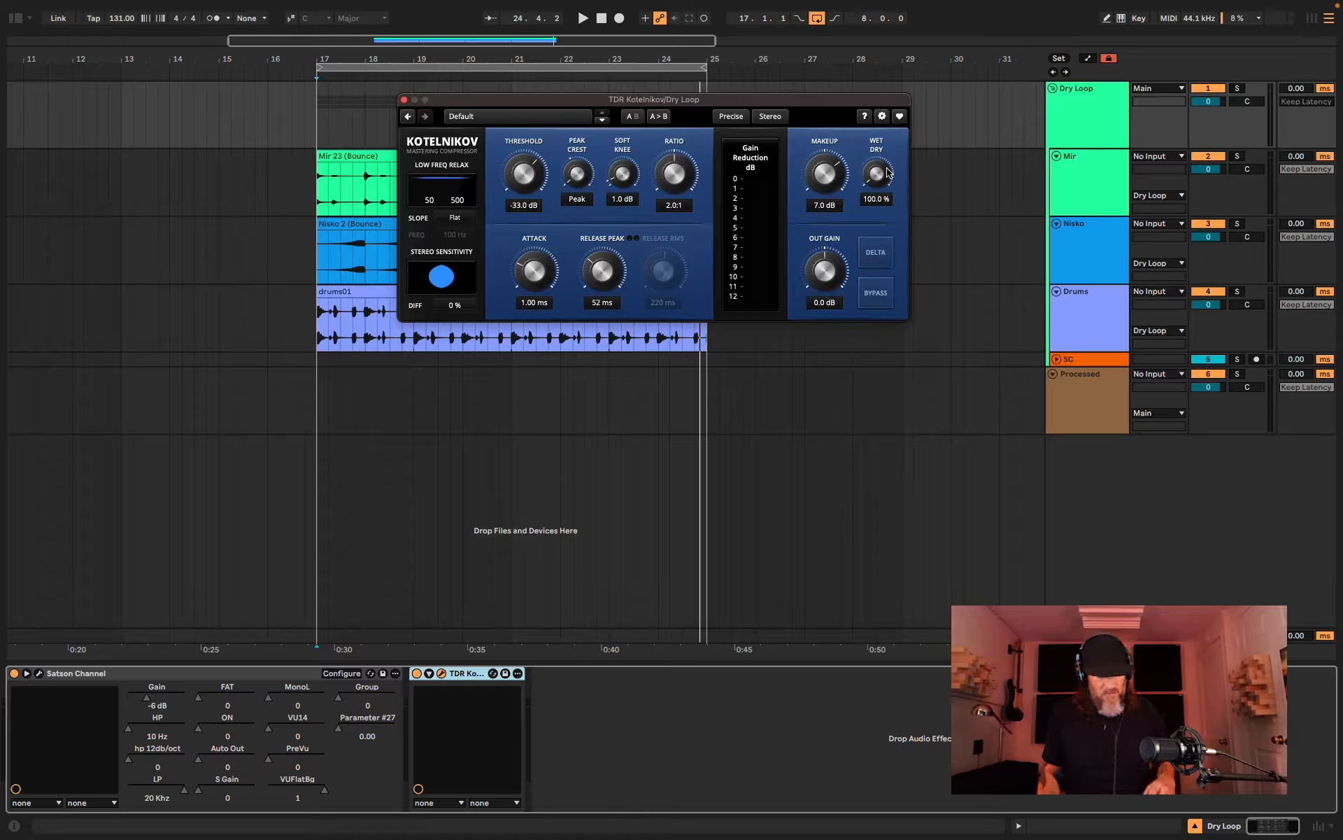
pyautogui.press('space')
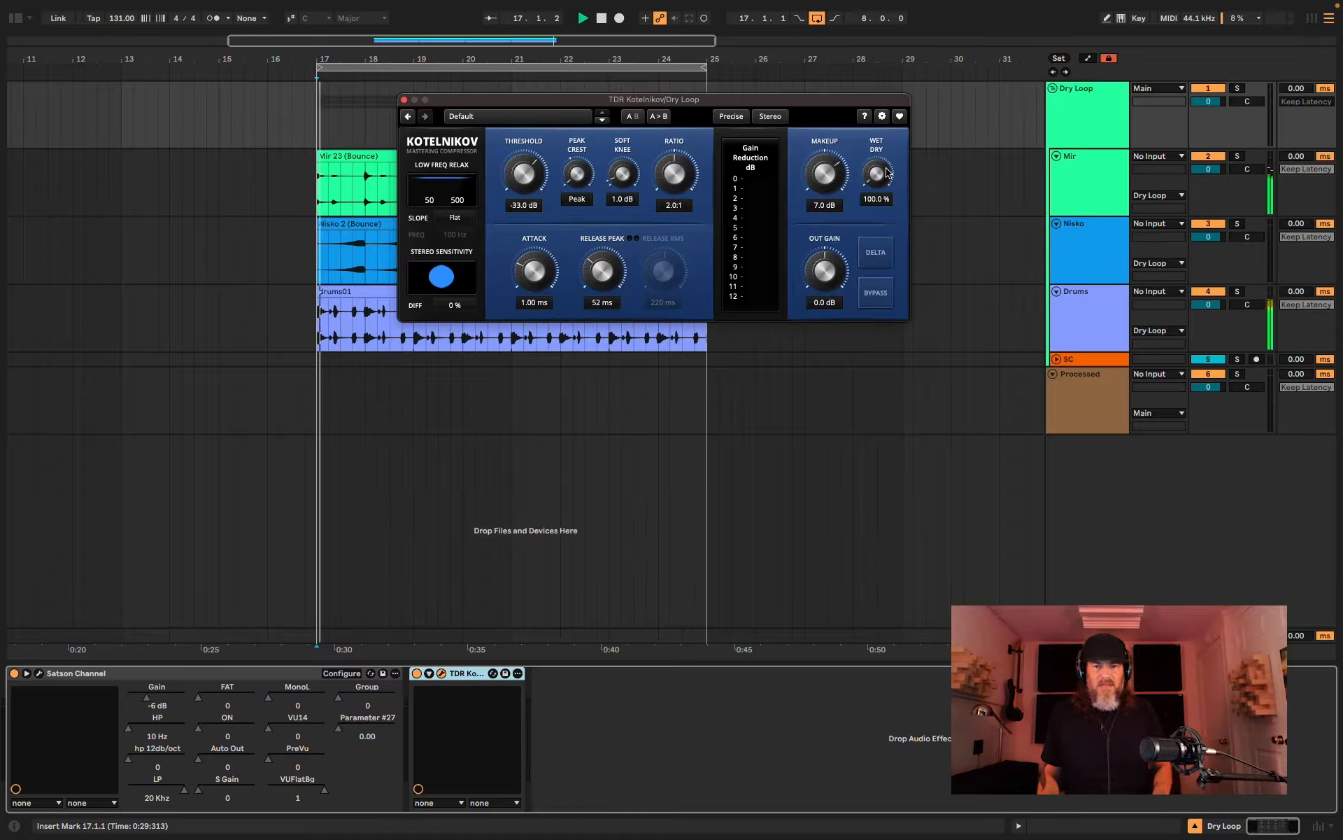
pyautogui.moveTo(886, 172); pyautogui.dragTo(874, 124)
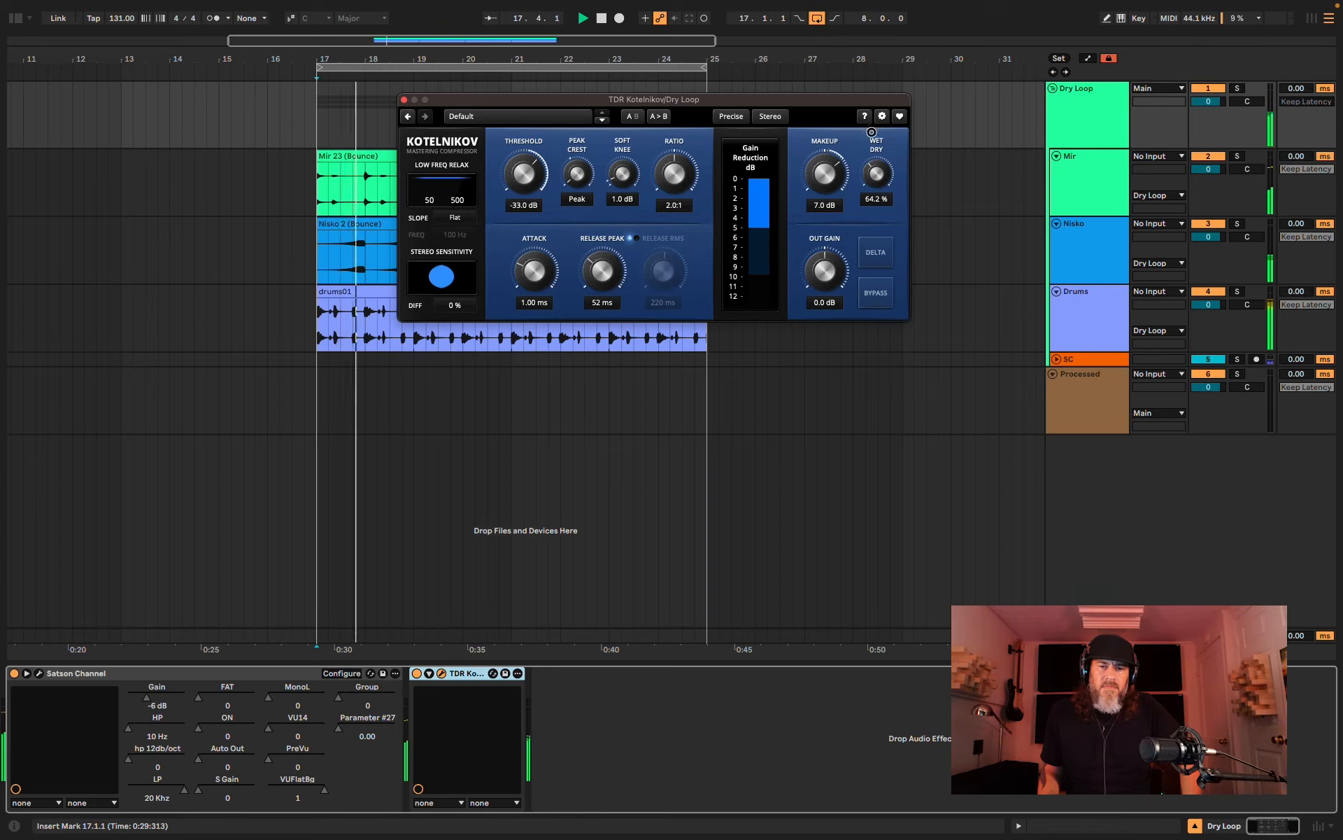
pyautogui.moveTo(880, 175); pyautogui.dragTo(882, 203)
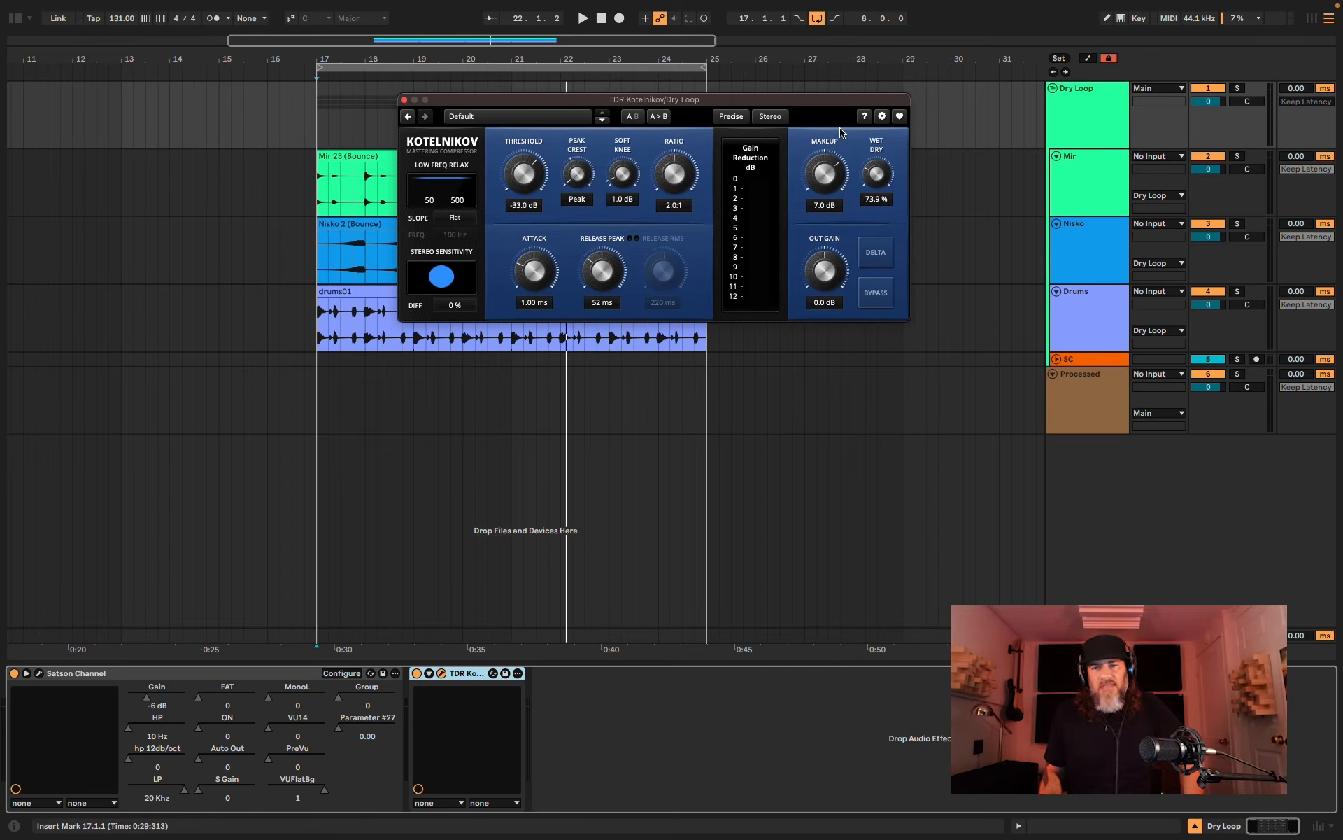
pyautogui.moveTo(826, 102); pyautogui.dragTo(797, 114)
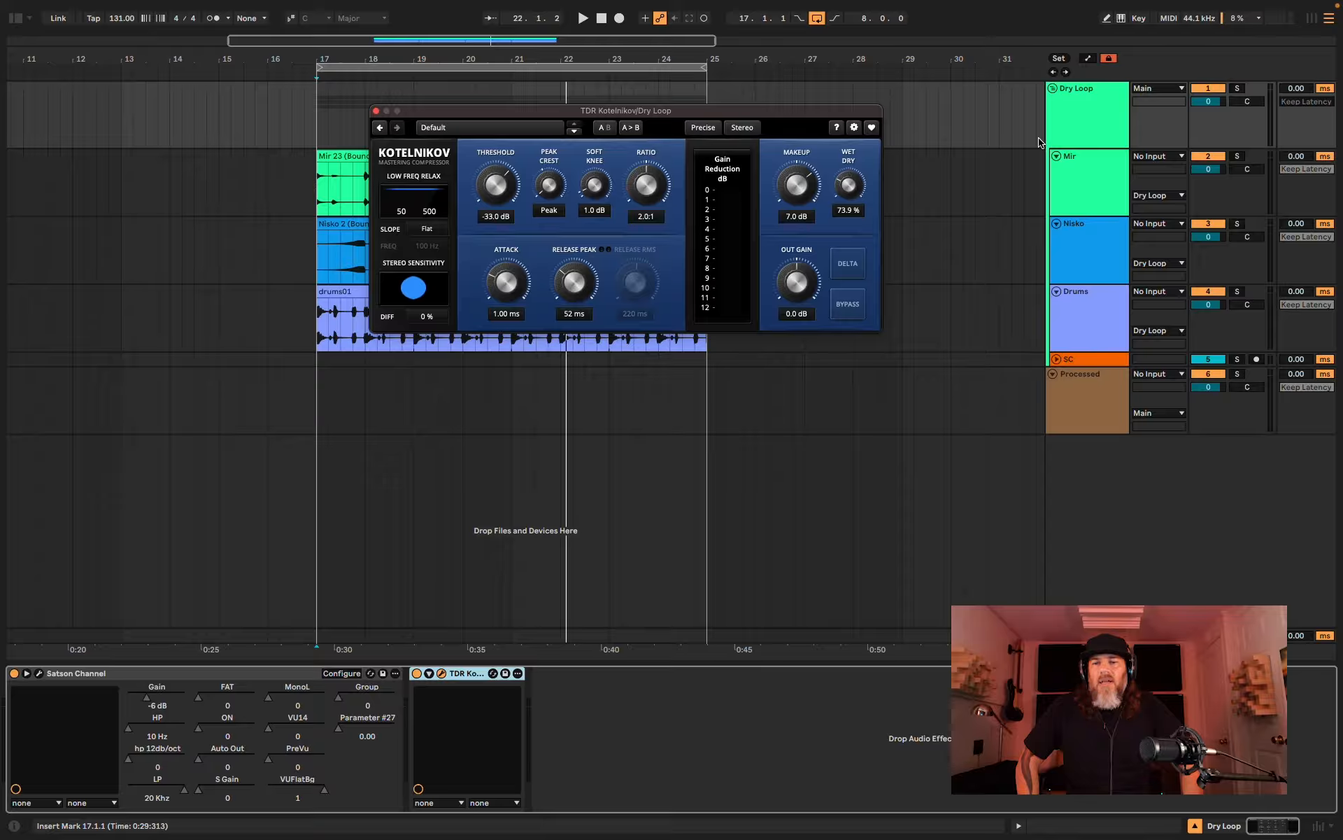
pyautogui.doubleClick(848, 187)
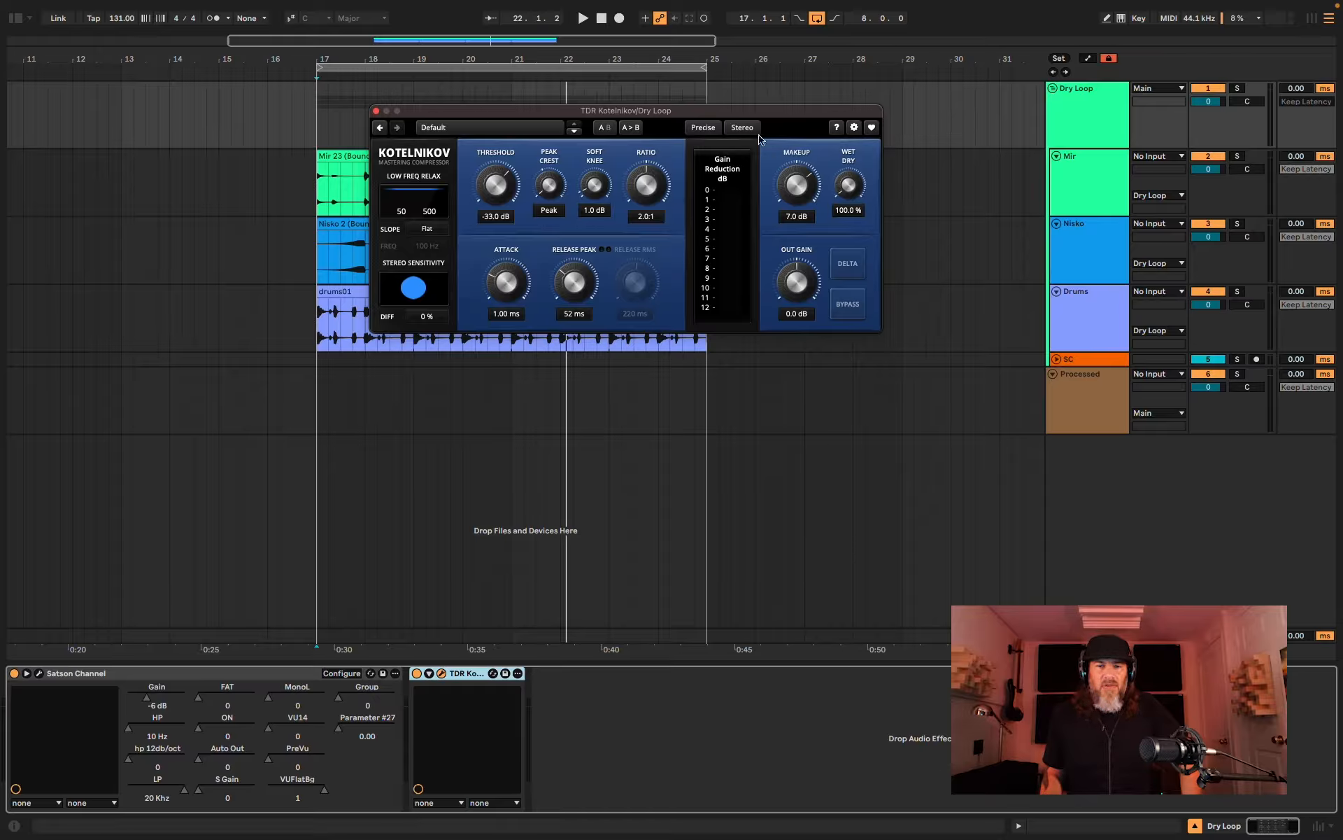
# Step: Move the Kotelnikov compressor from the Dry Loop group to the Processed track and place it first in the device chain
pyautogui.moveTo(683, 117); pyautogui.dragTo(635, 156)
pyautogui.moveTo(438, 151); pyautogui.dragTo(453, 114)
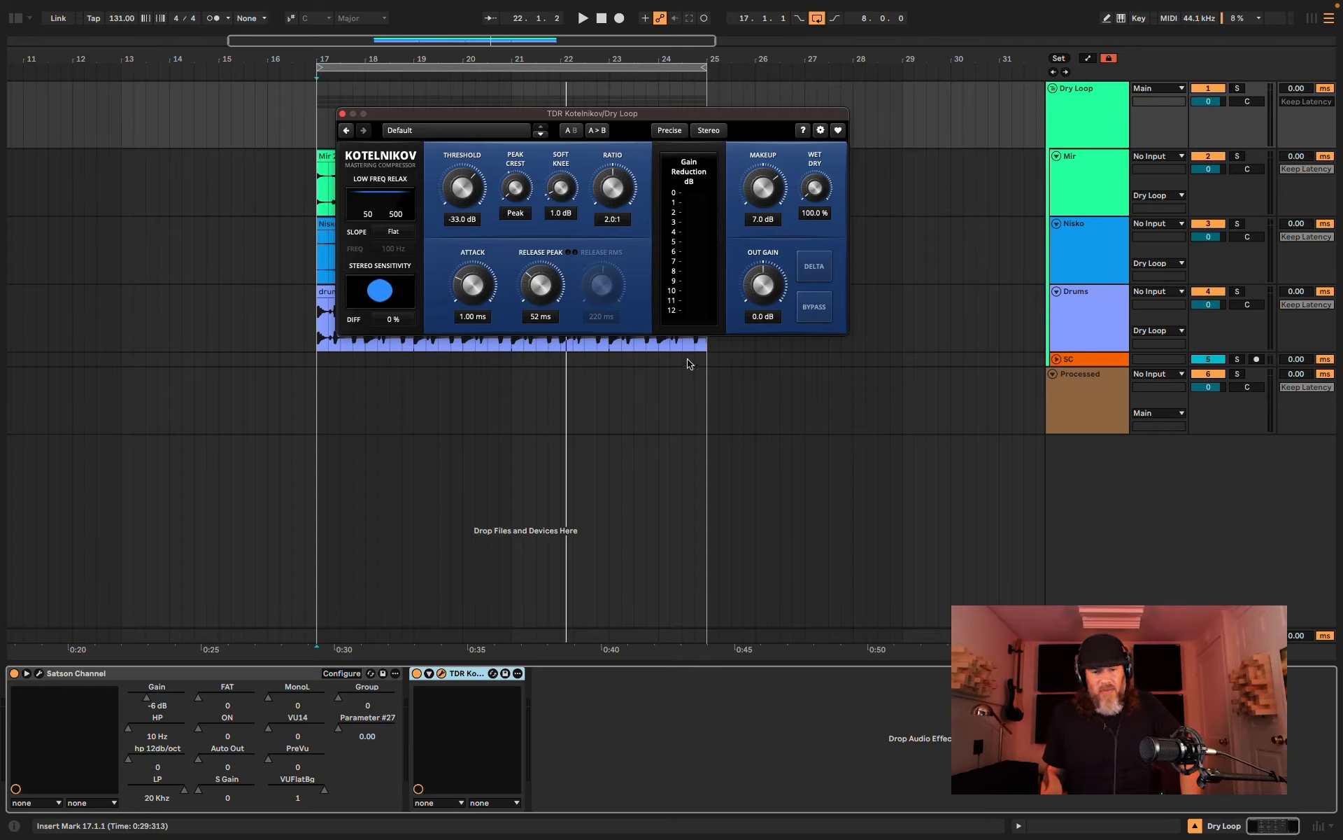
pyautogui.moveTo(463, 674); pyautogui.dragTo(1099, 405)
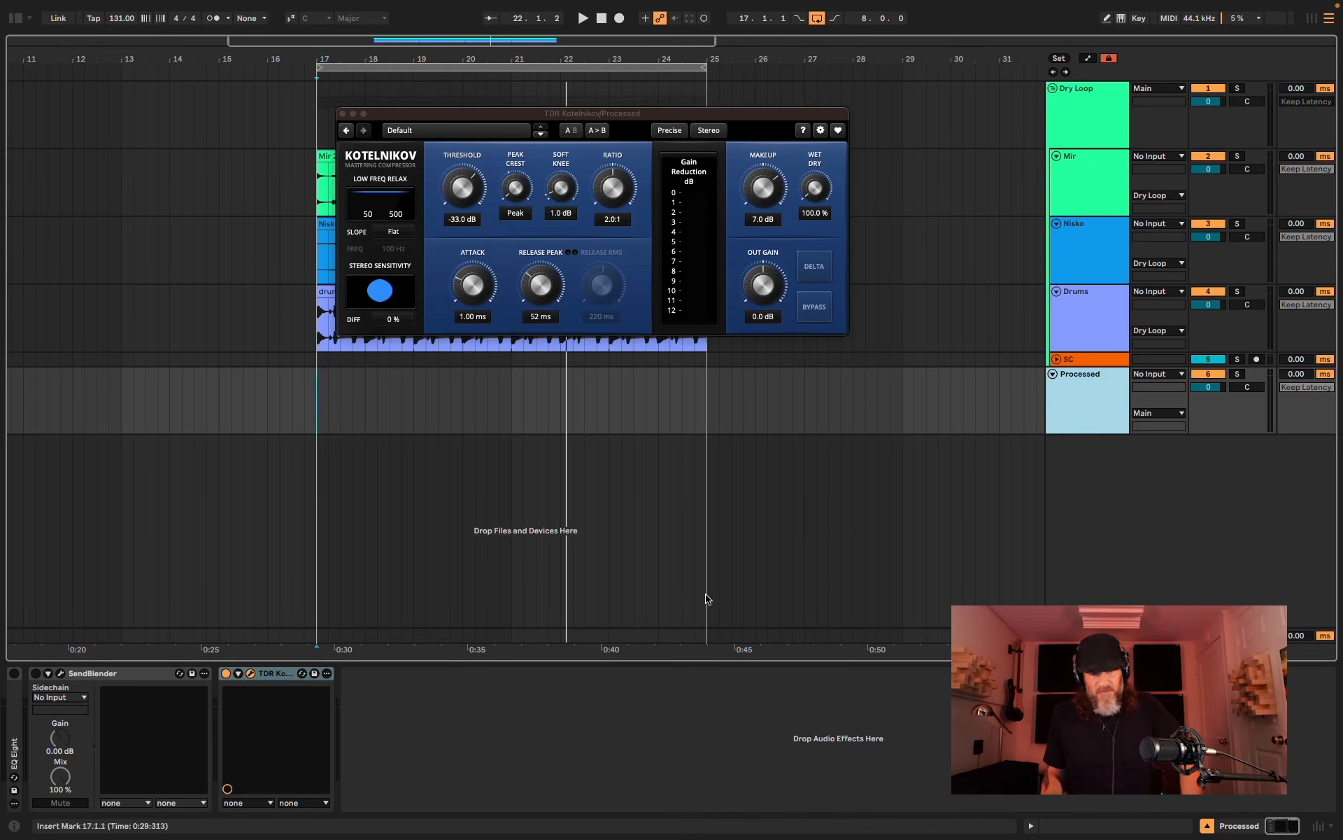
pyautogui.click(40, 704)
pyautogui.moveTo(40, 706); pyautogui.dragTo(9, 709)
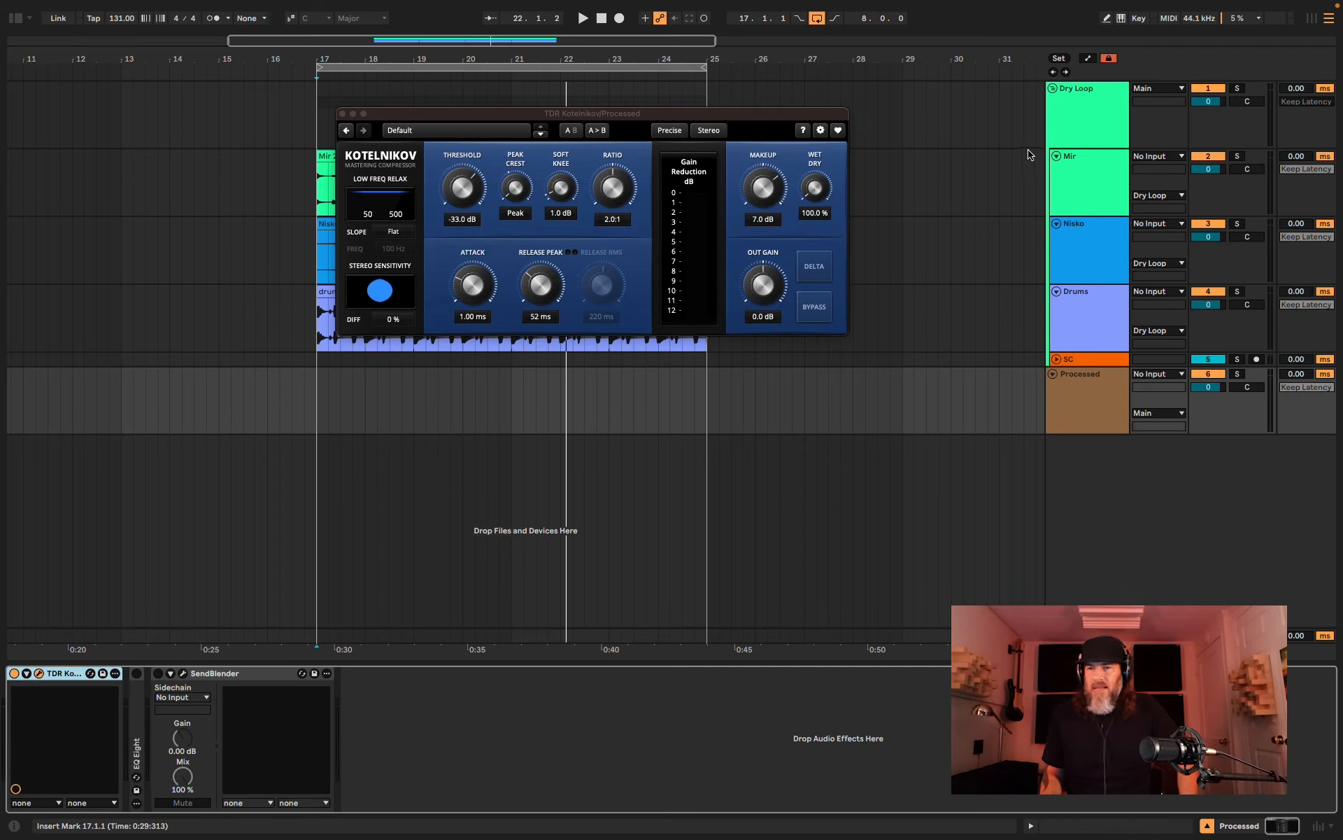
# Step: Route the Dry Loop group's output to the Processed track and audition the result
pyautogui.click(1059, 132)
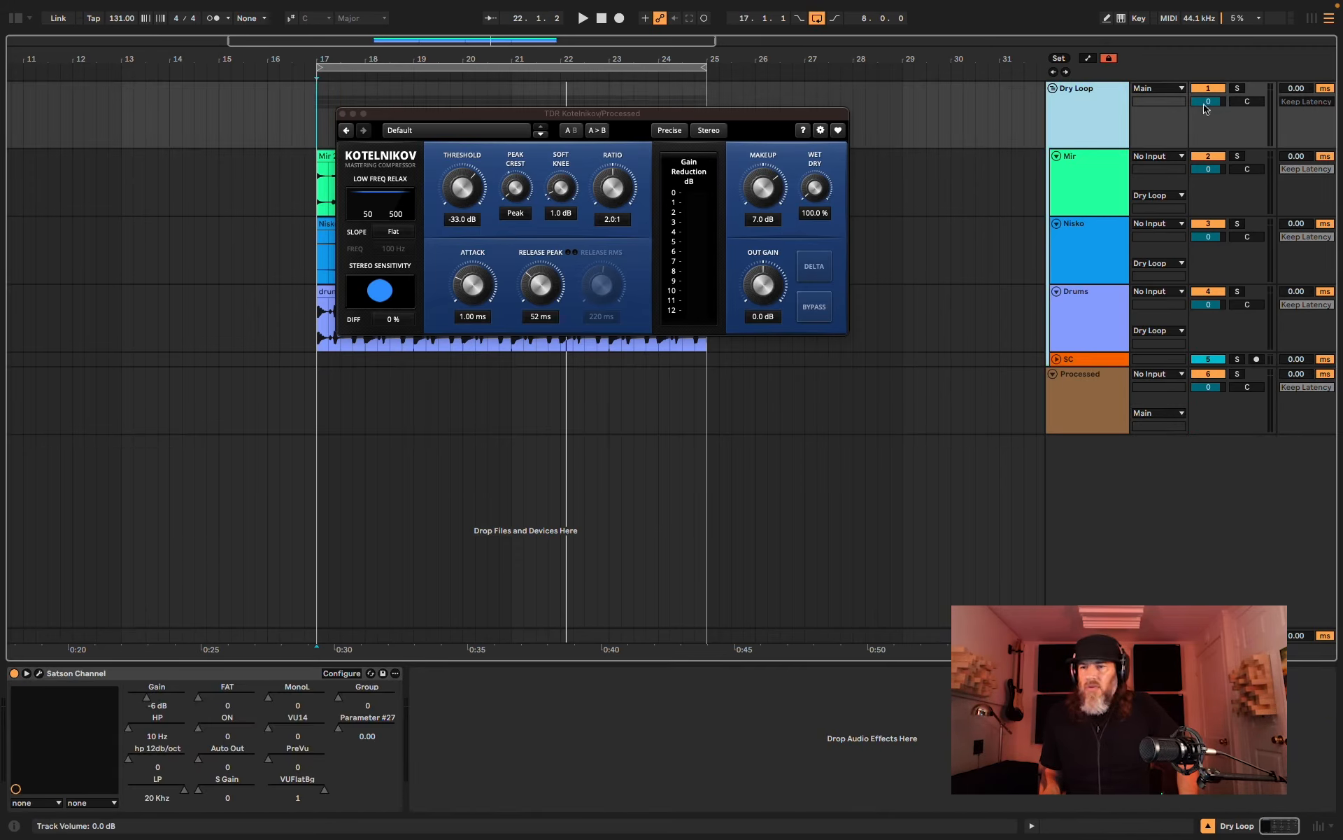
pyautogui.click(1158, 88)
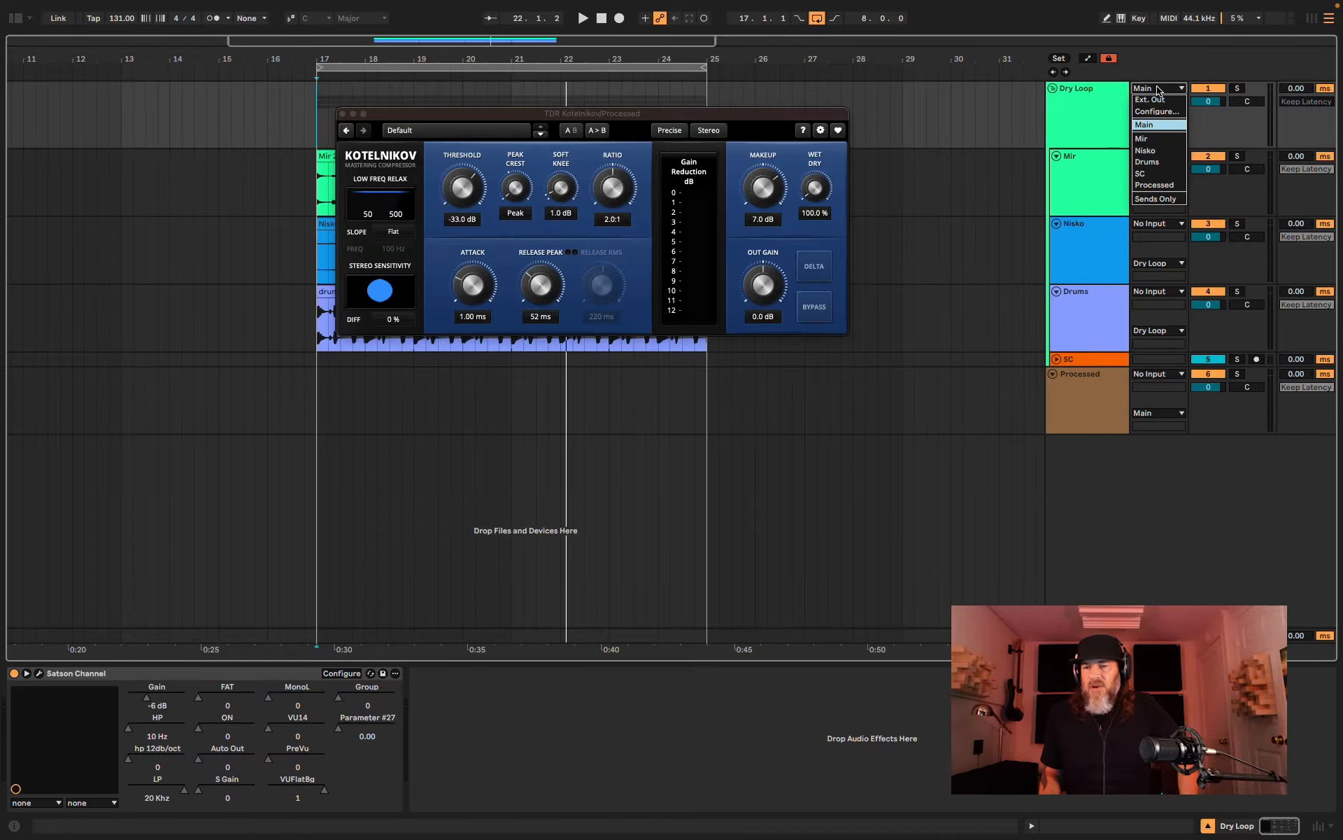
pyautogui.click(1173, 186)
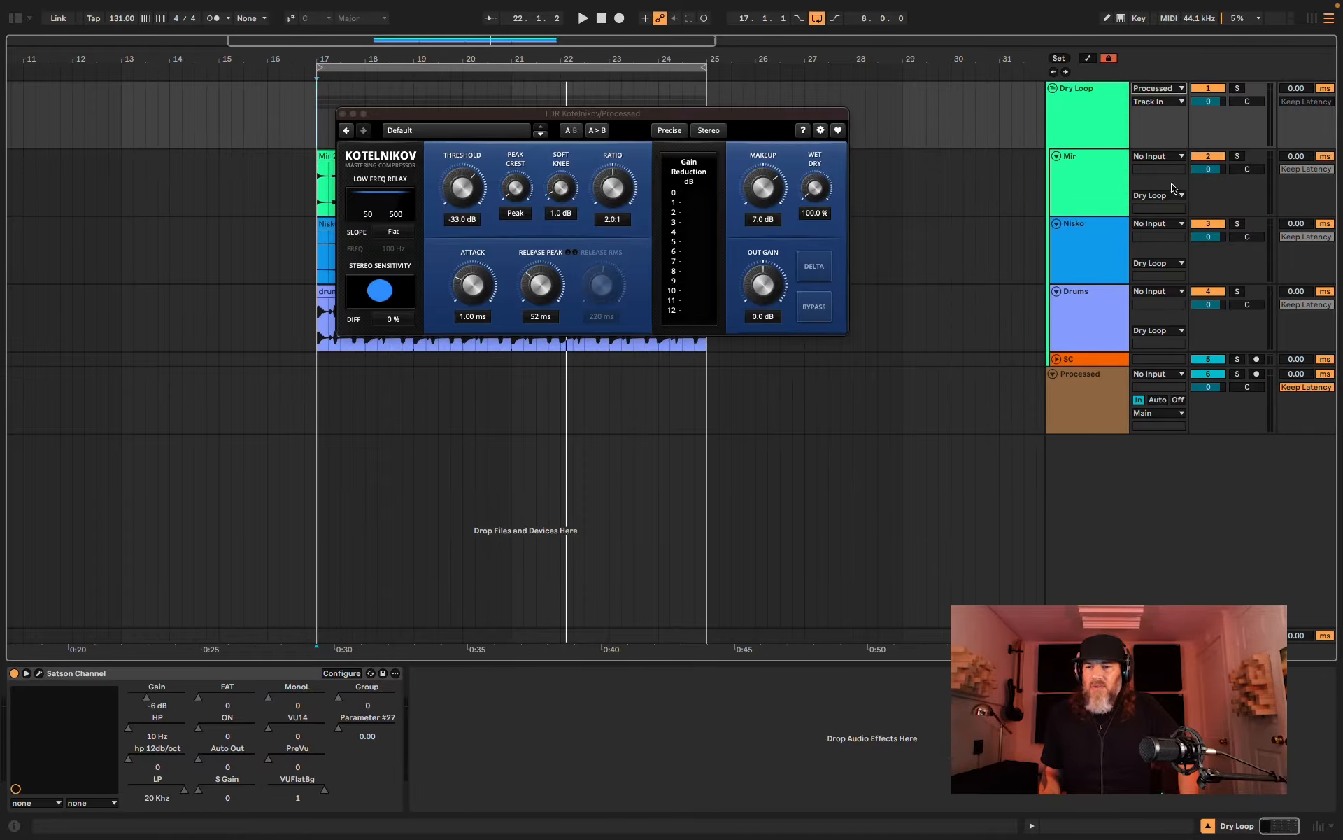
pyautogui.click(1101, 385)
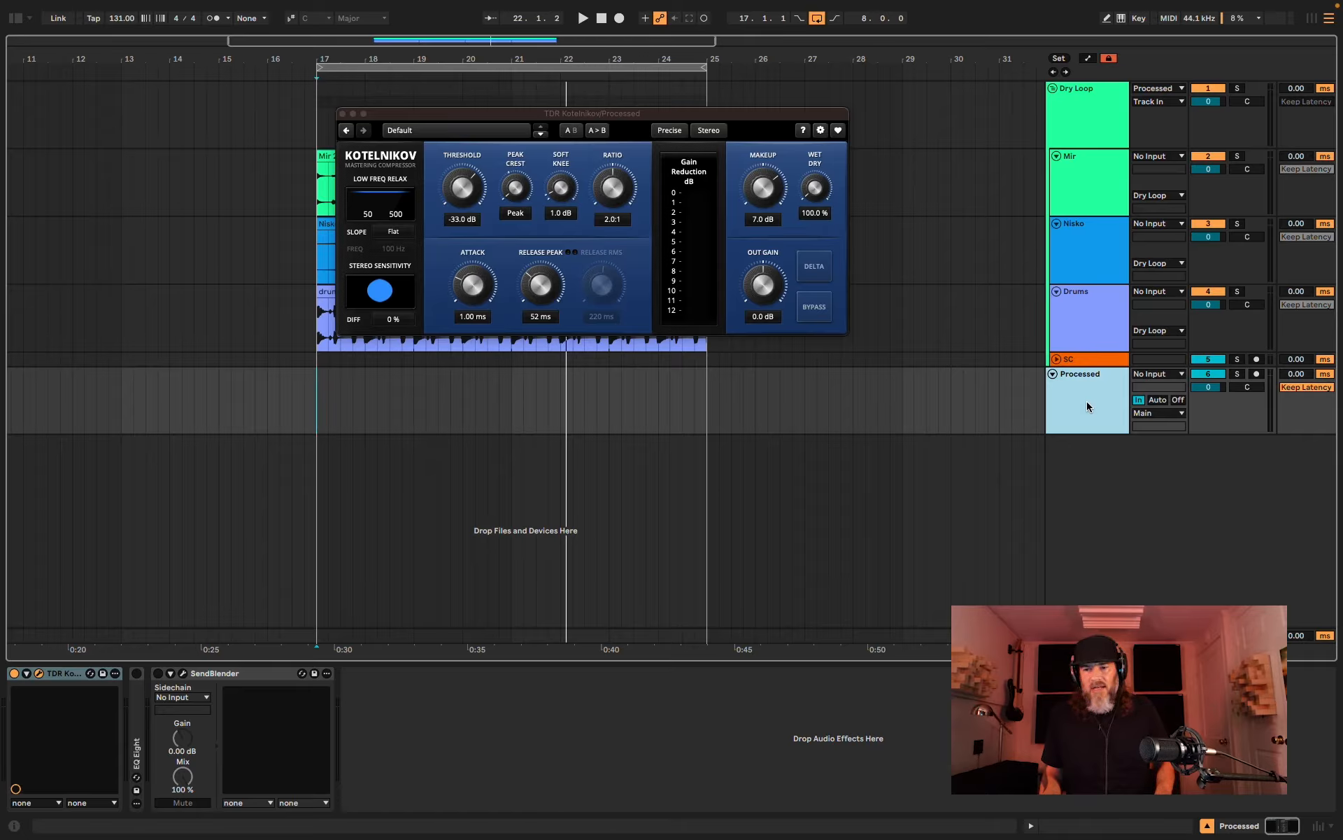
pyautogui.press('space')
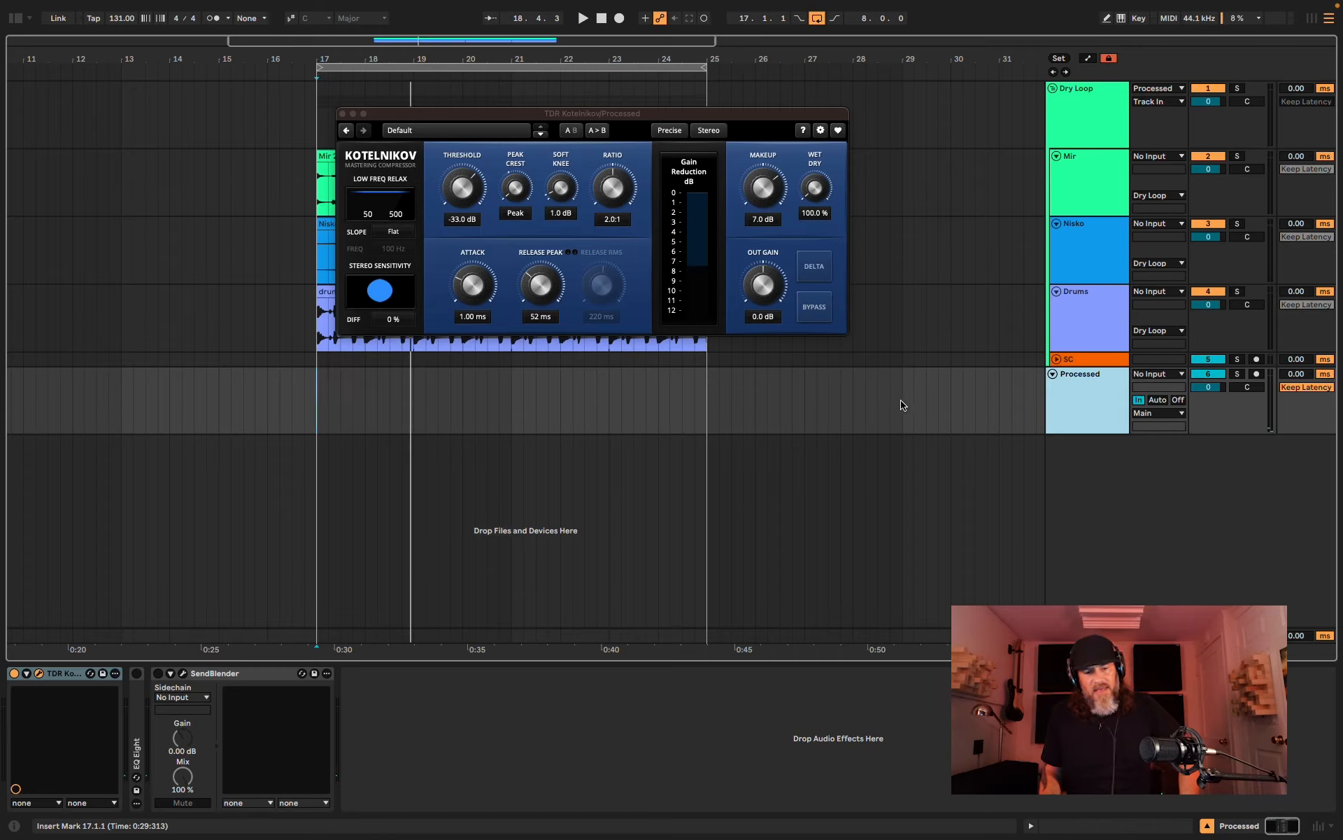
# Step: Enable SendBlender on the Processed track with its window open beside Kotelnikov, and set its sidechain source to Dry Loop
pyautogui.click(182, 673)
pyautogui.moveTo(560, 119); pyautogui.dragTo(279, 107)
pyautogui.moveTo(907, 55); pyautogui.dragTo(760, 82)
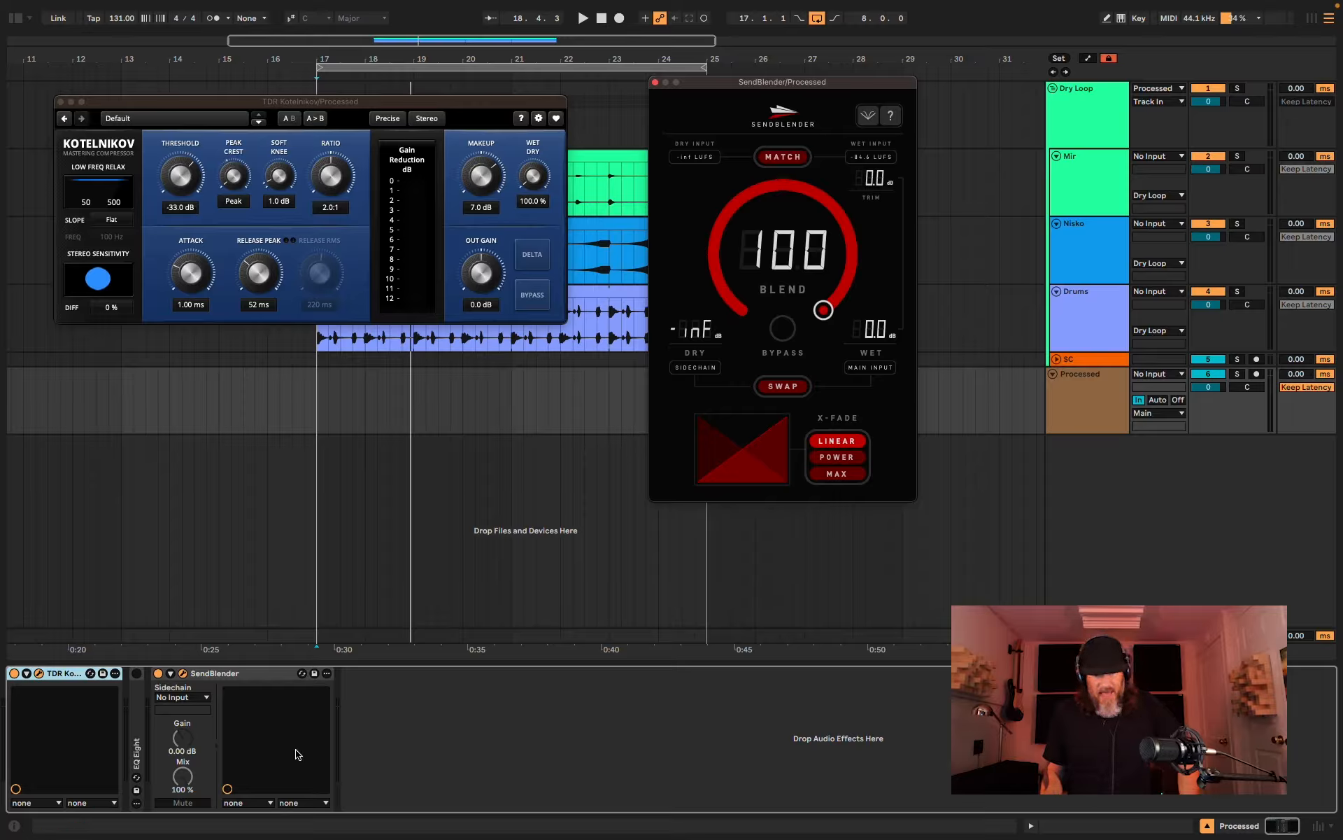
pyautogui.click(189, 699)
pyautogui.click(180, 711)
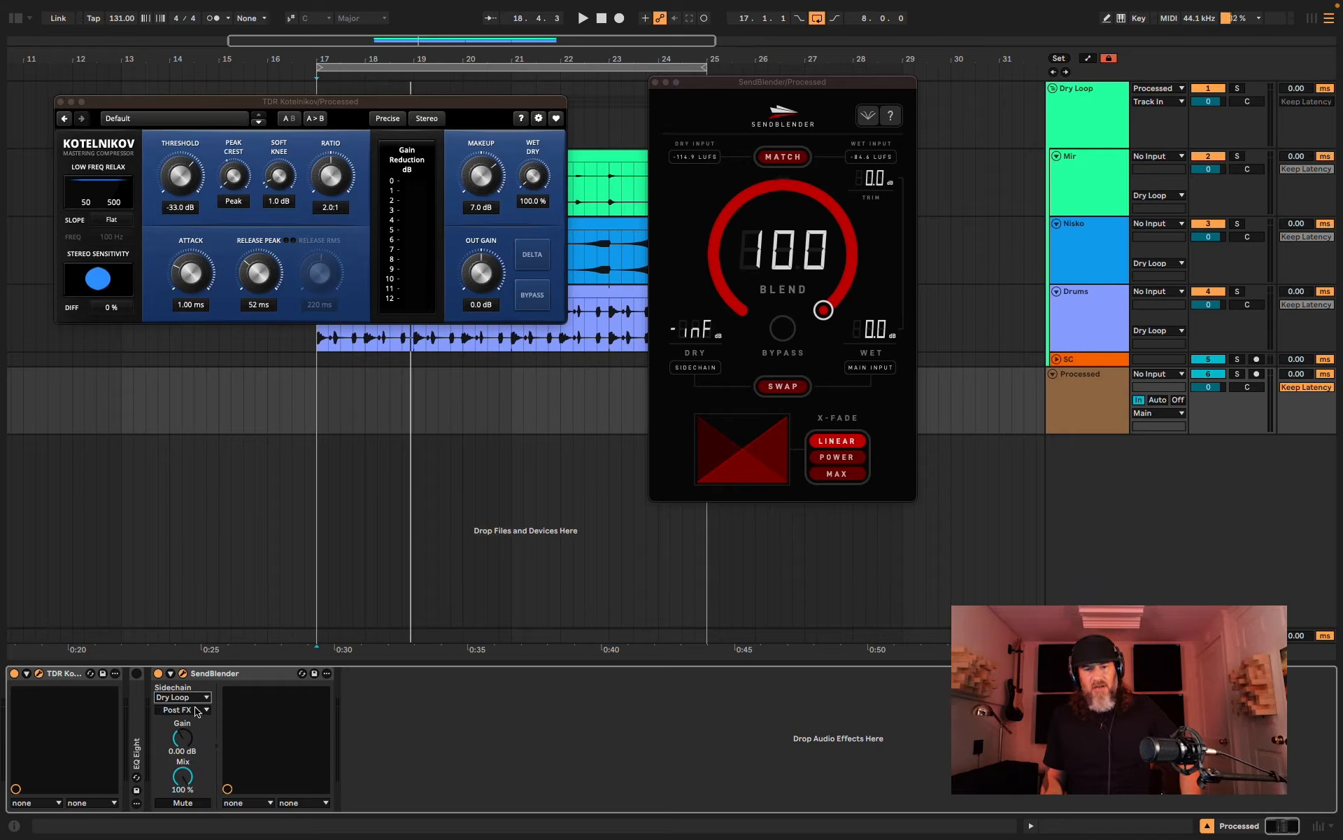
pyautogui.moveTo(796, 72); pyautogui.dragTo(792, 74)
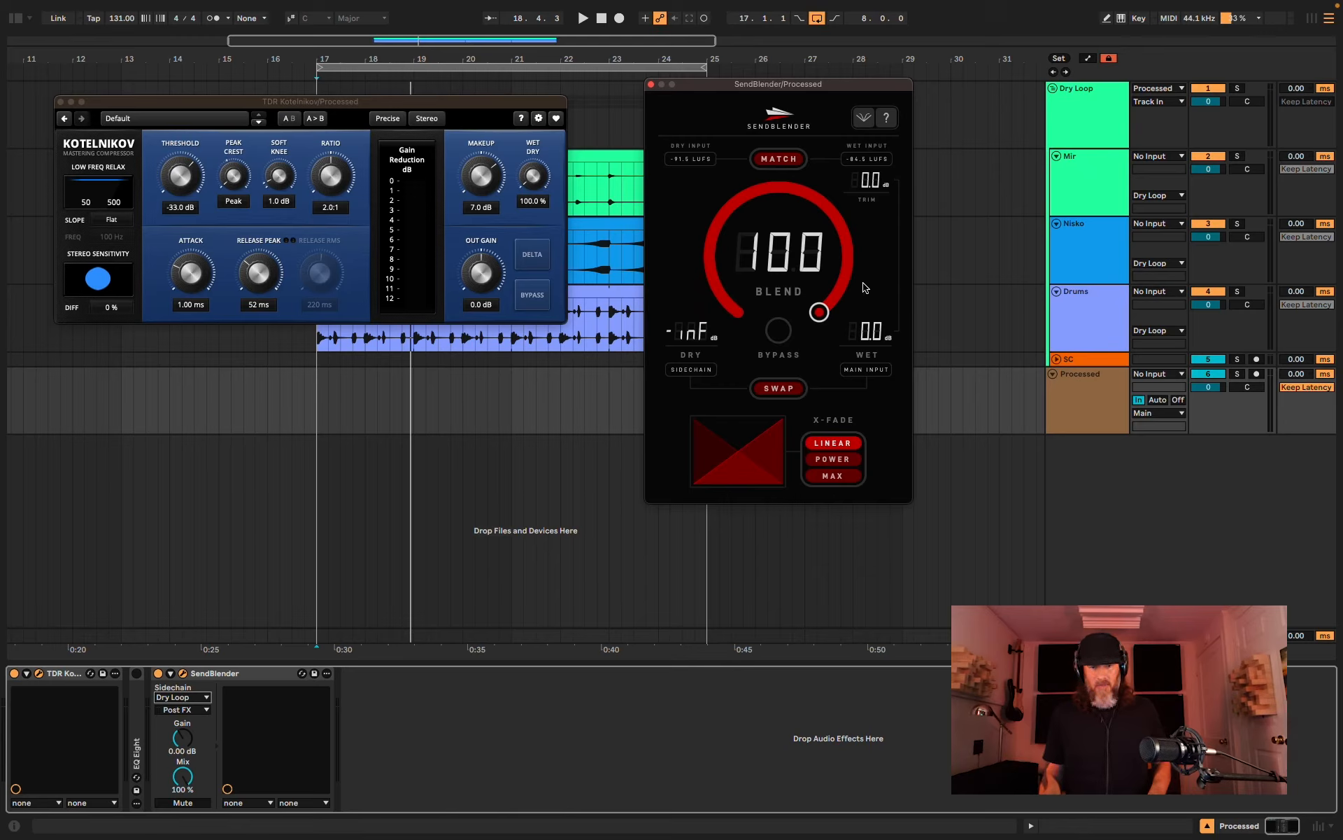
# Step: Play the loop while sweeping SendBlender's blend down to 0 and back up to 100
pyautogui.press('space')
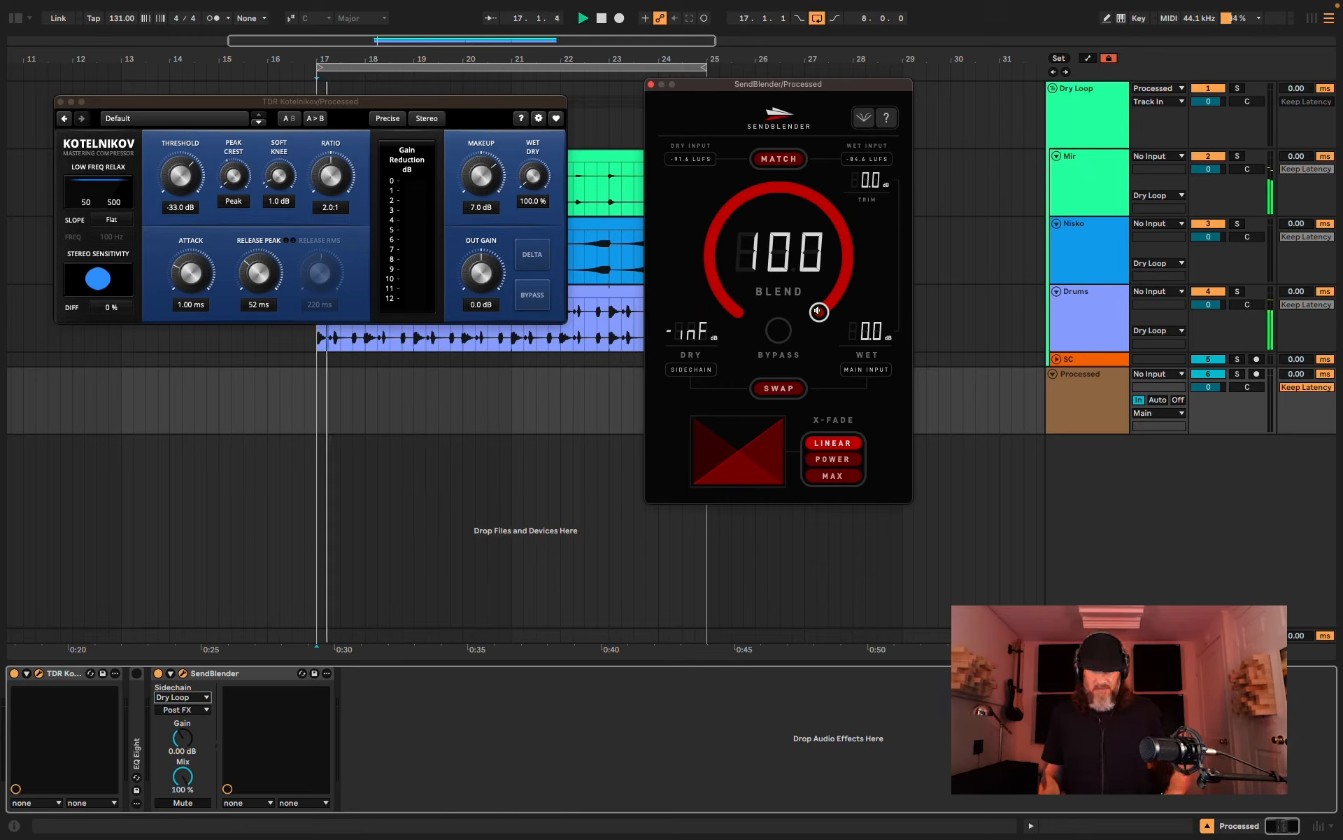
pyautogui.moveTo(827, 310); pyautogui.dragTo(807, 338)
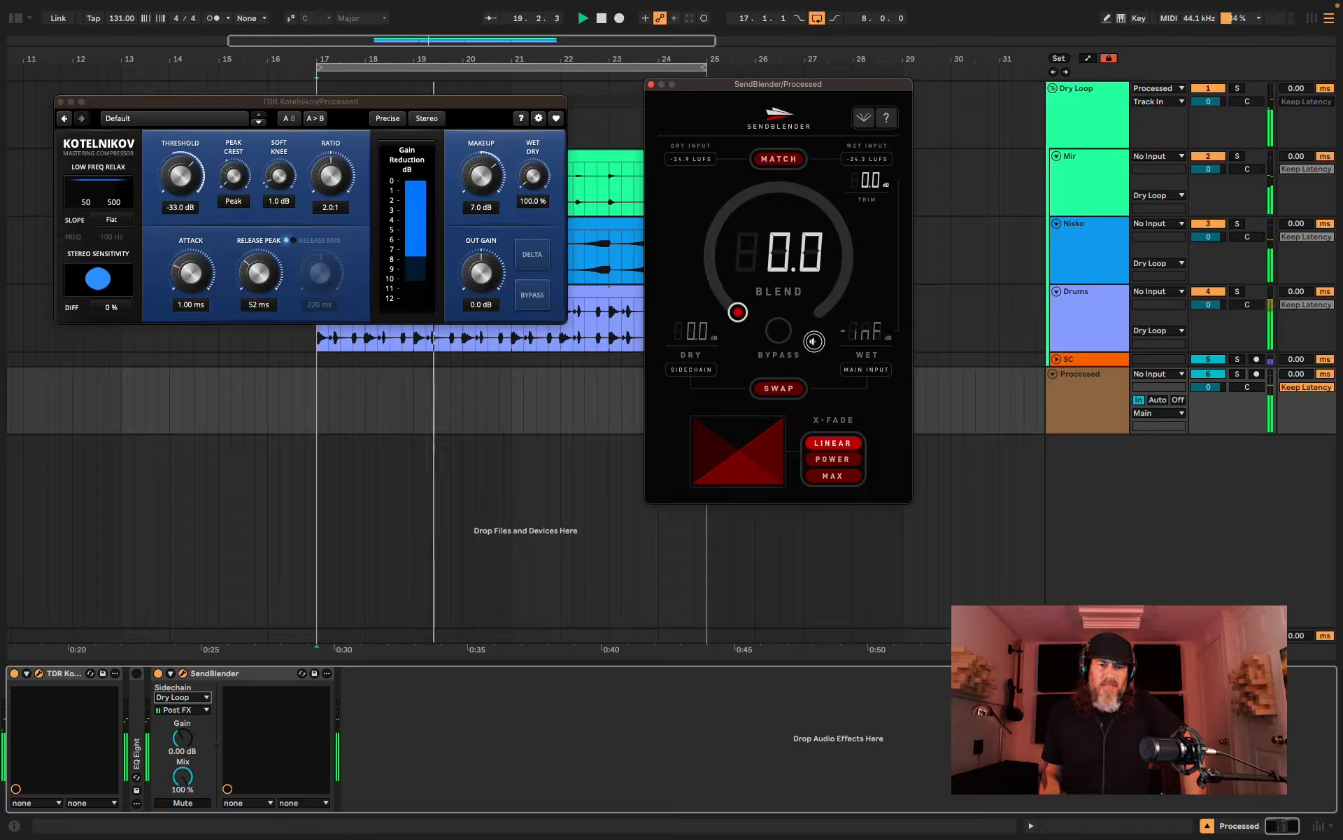
pyautogui.moveTo(737, 312); pyautogui.dragTo(815, 308)
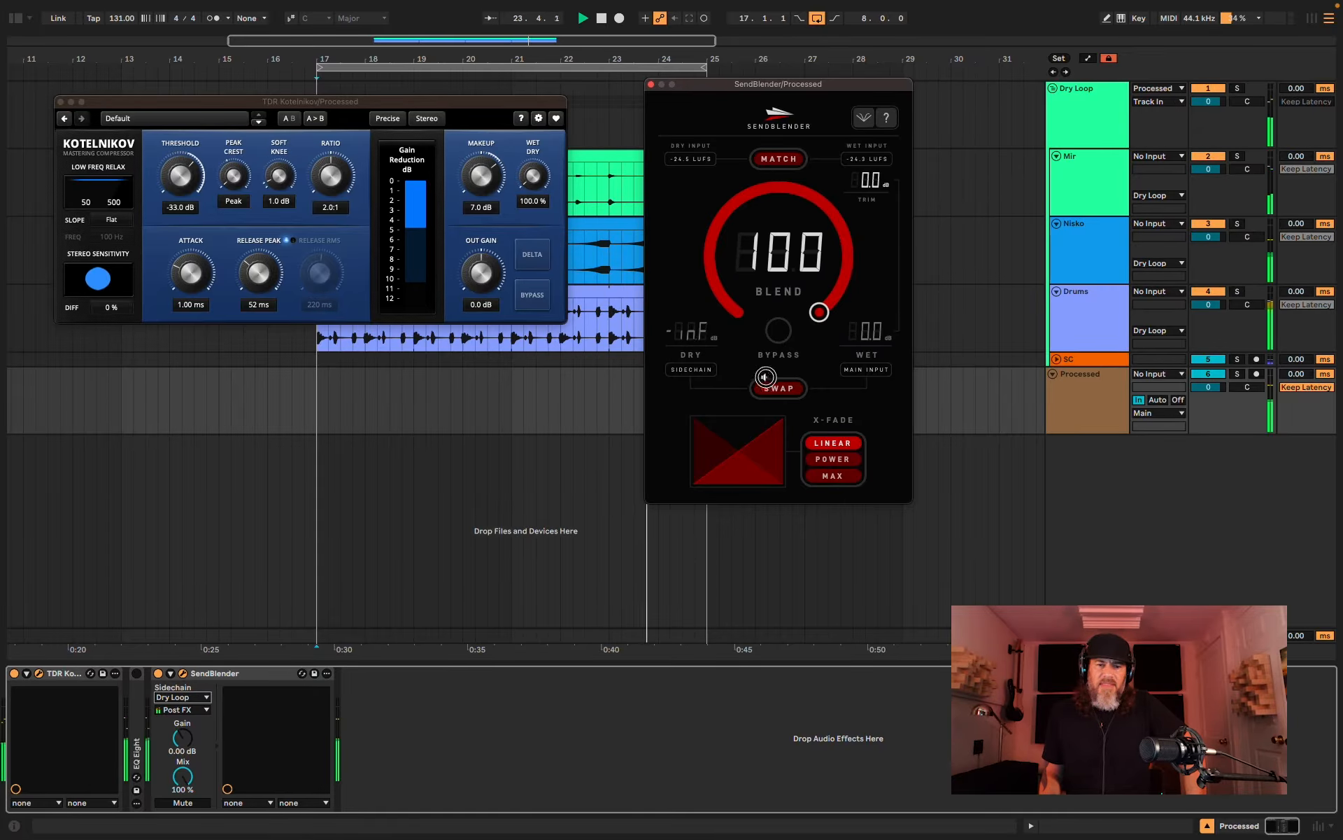
pyautogui.click(537, 173)
pyautogui.moveTo(537, 173); pyautogui.dragTo(540, 228)
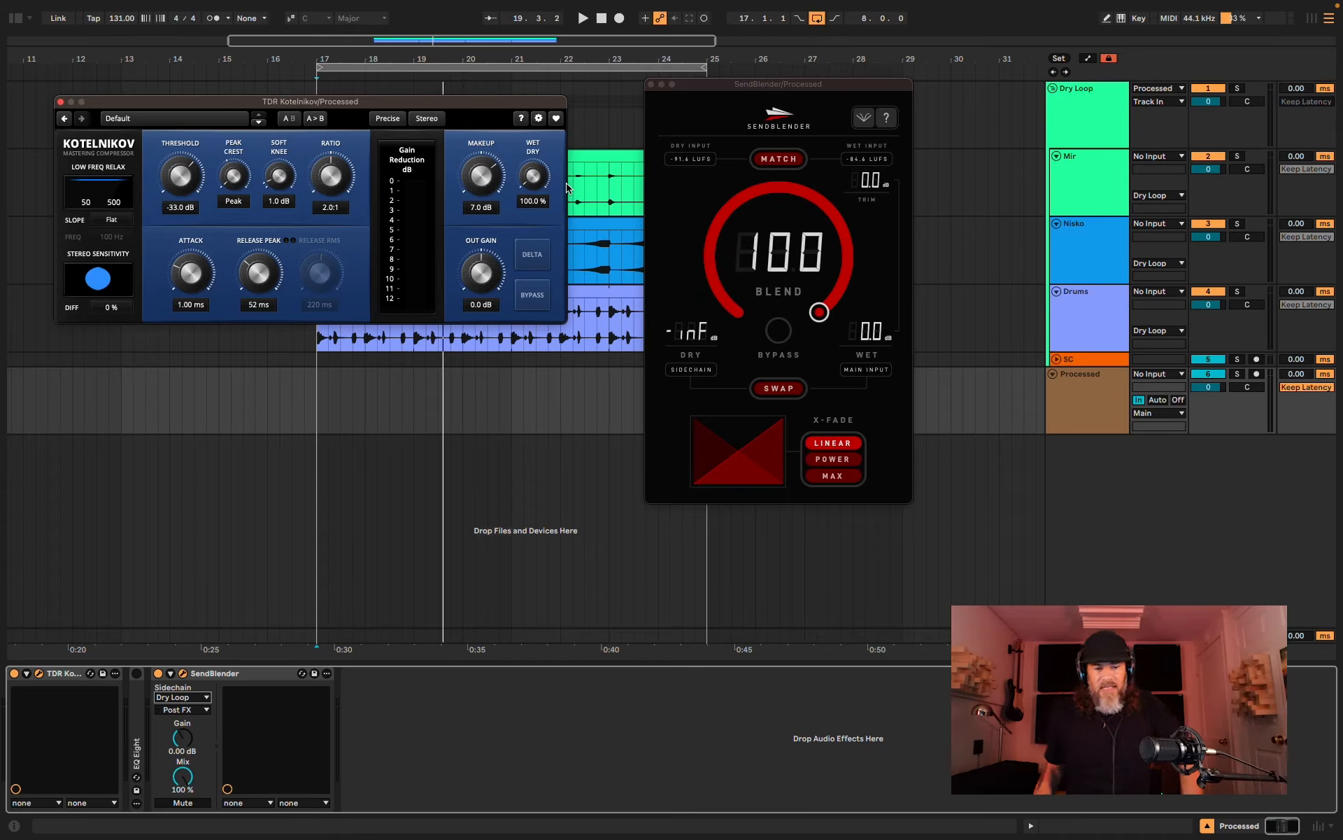
# Step: Enable EQ Eight on the Processed track and set SendBlender's blend to 75 during playback
pyautogui.doubleClick(137, 728)
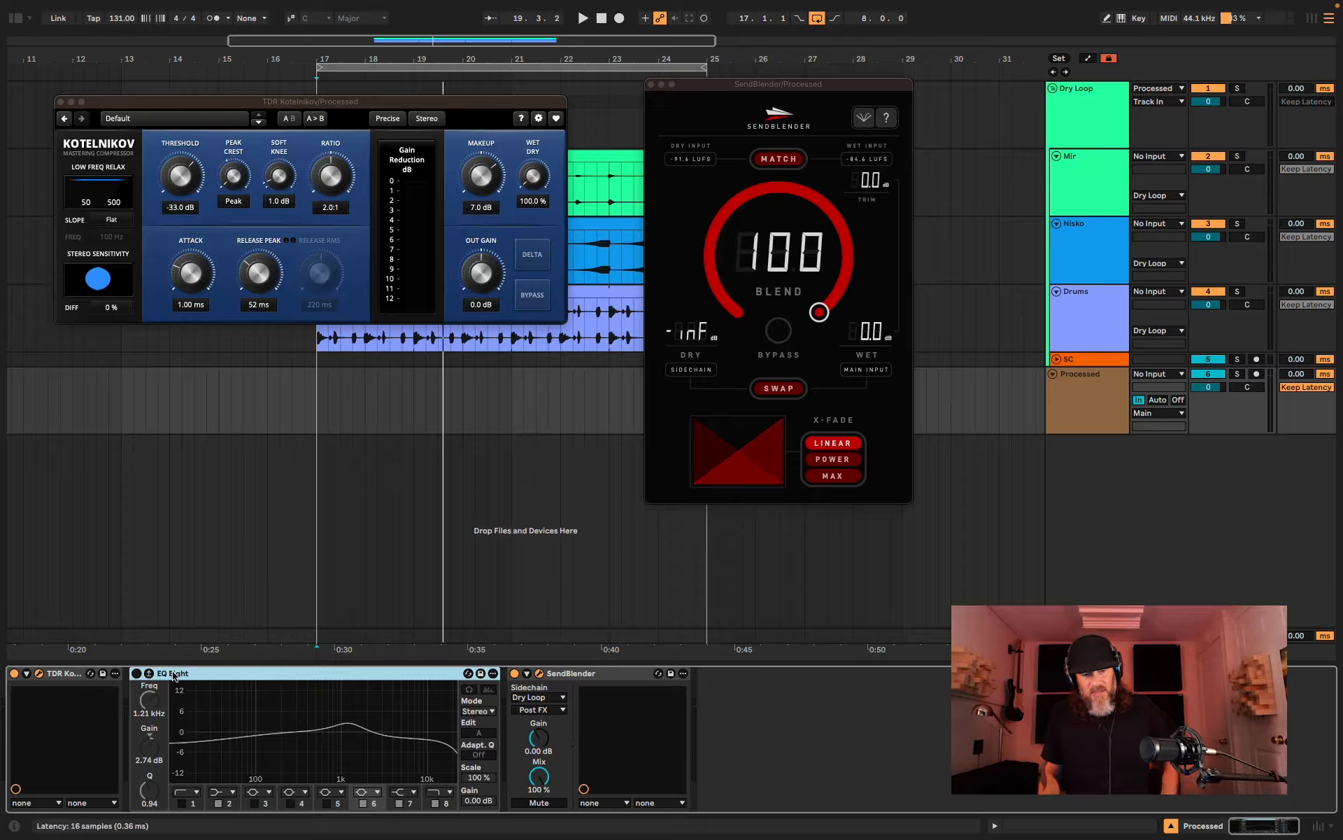
pyautogui.click(137, 673)
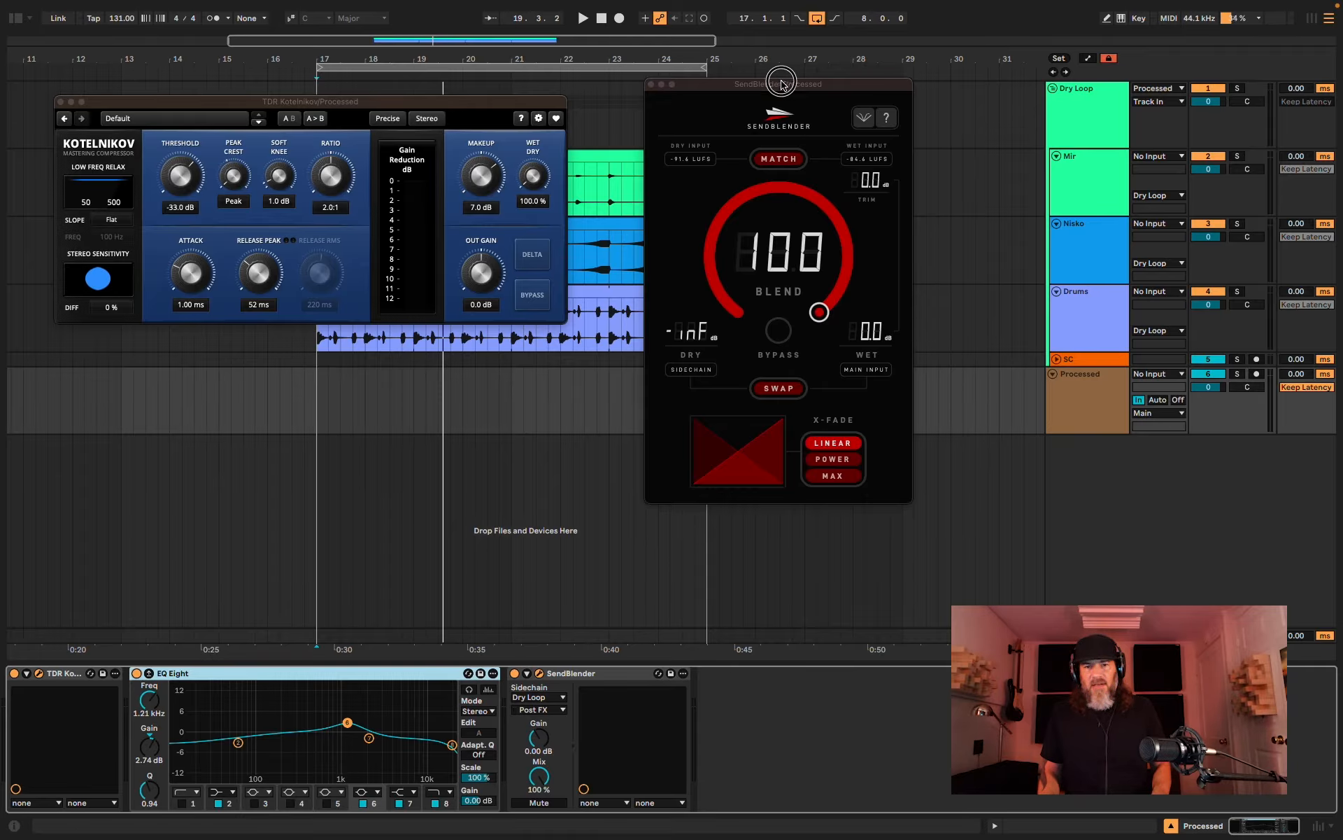
pyautogui.moveTo(785, 84); pyautogui.dragTo(848, 81)
pyautogui.press('space')
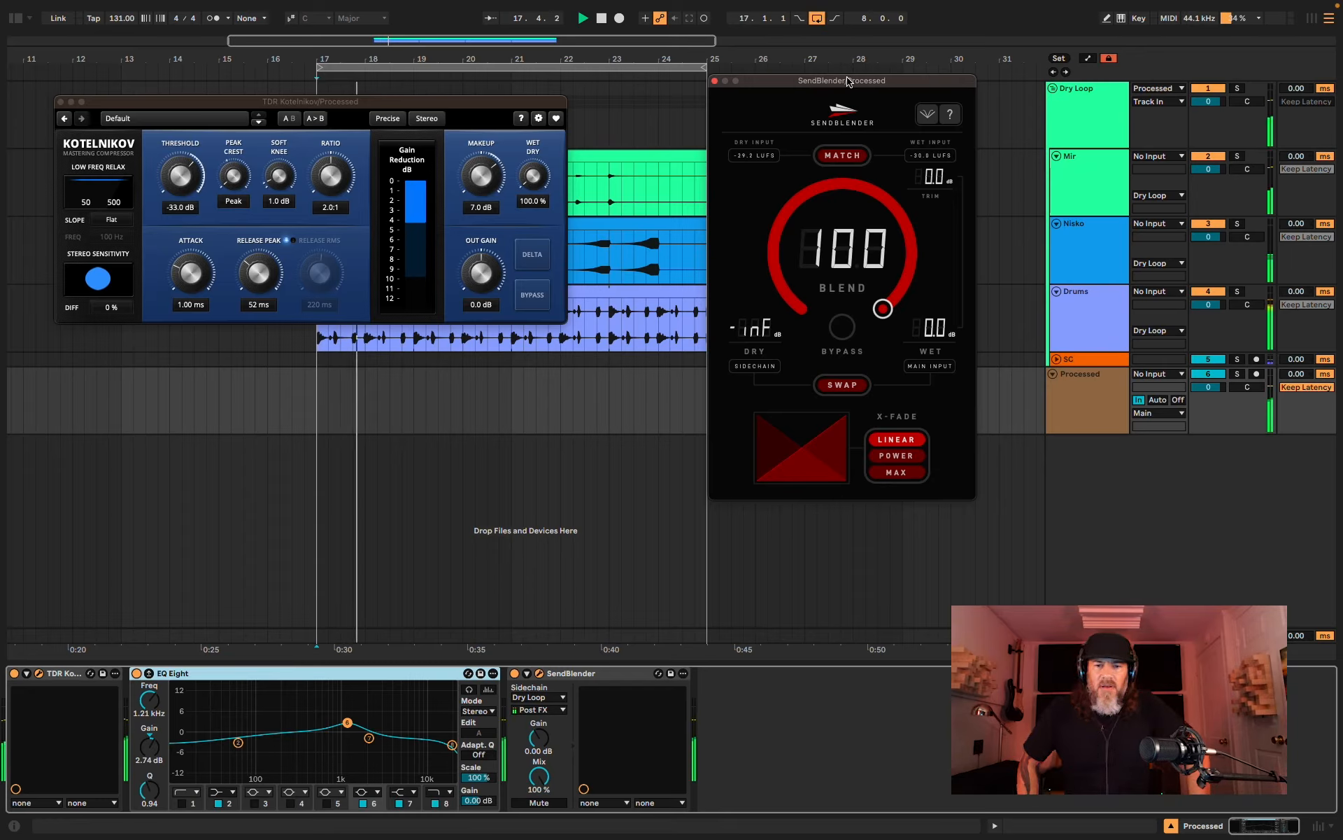
pyautogui.moveTo(882, 308); pyautogui.dragTo(916, 233)
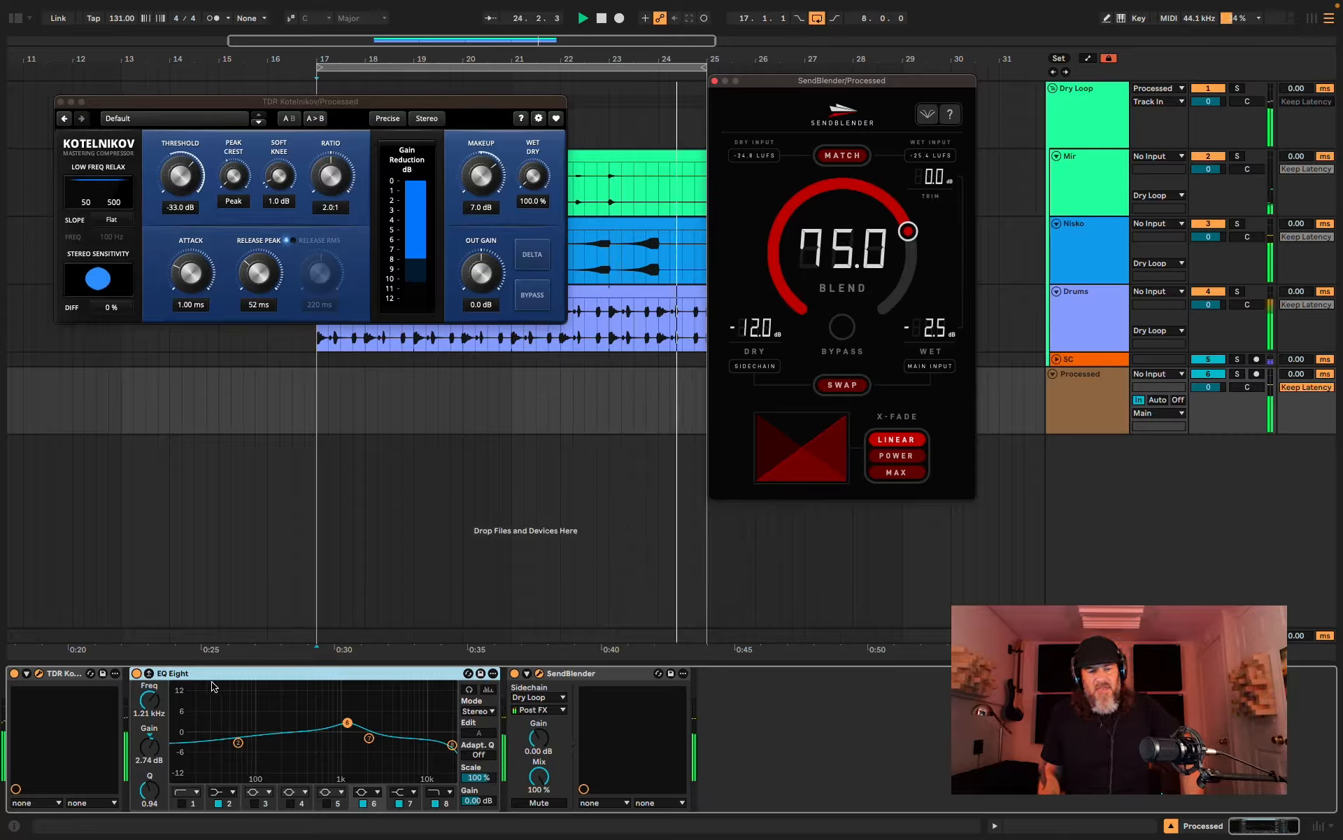
# Step: Compare the blended loop with EQ Eight switched off and on again
pyautogui.click(136, 673)
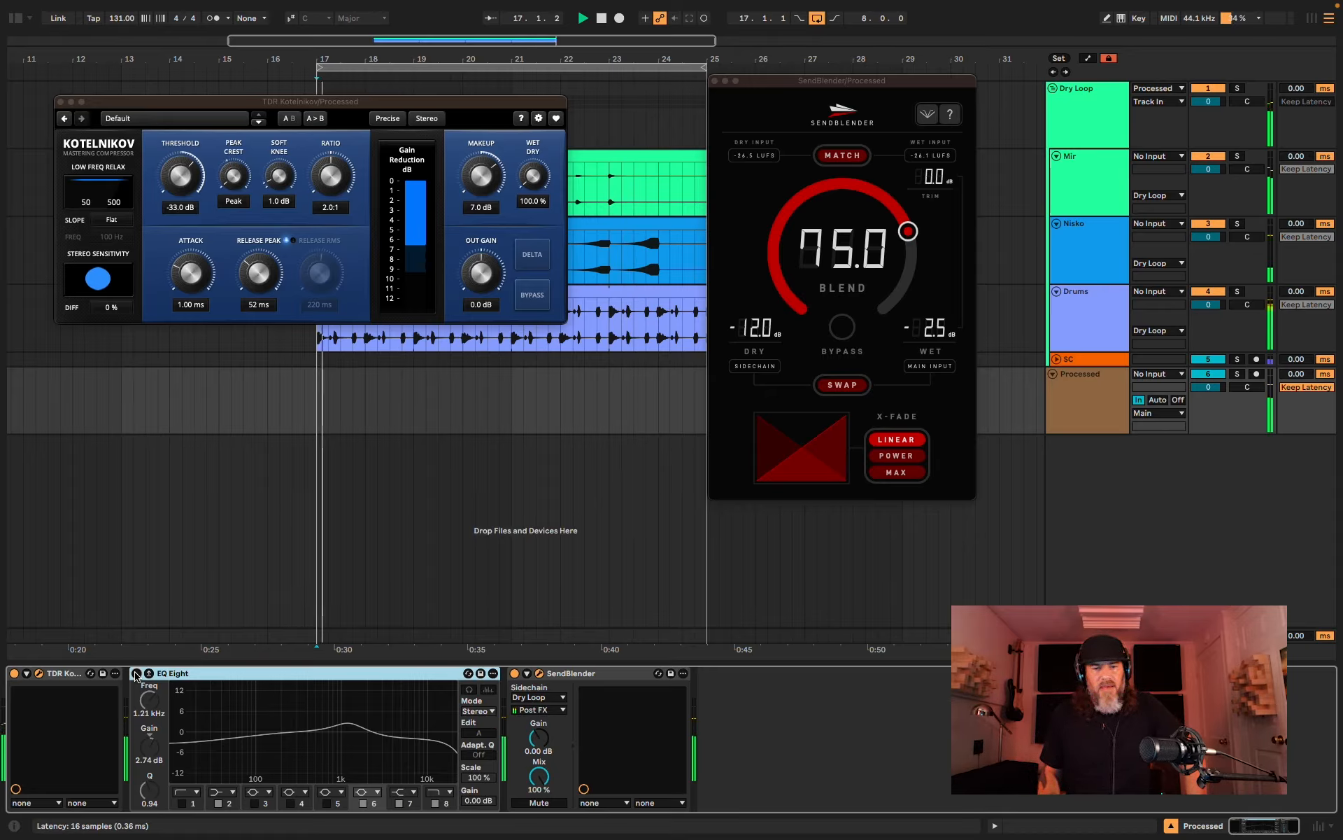
pyautogui.click(136, 674)
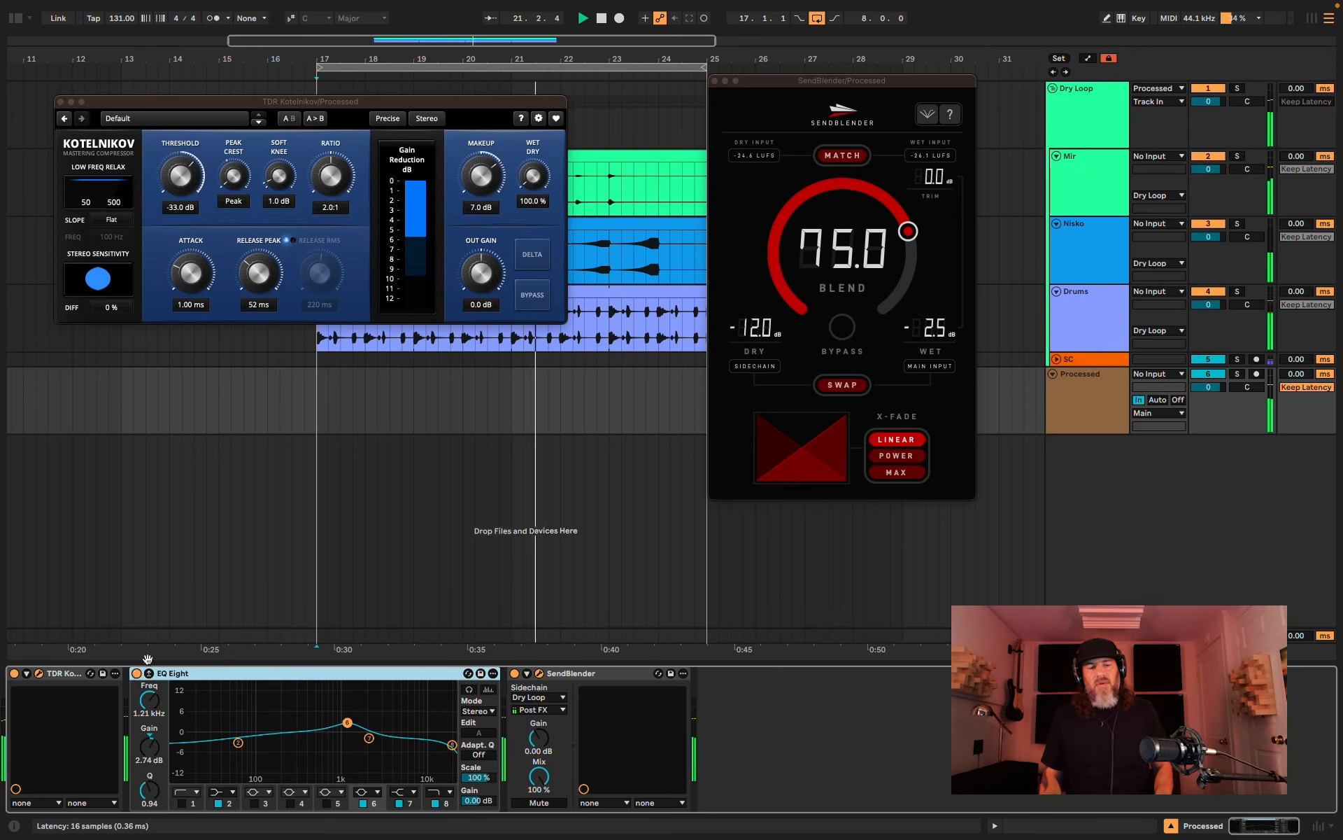
# Step: Expand EQ Eight's display, clear the SendBlender window away from it, and disable band 6 for playback
pyautogui.click(149, 673)
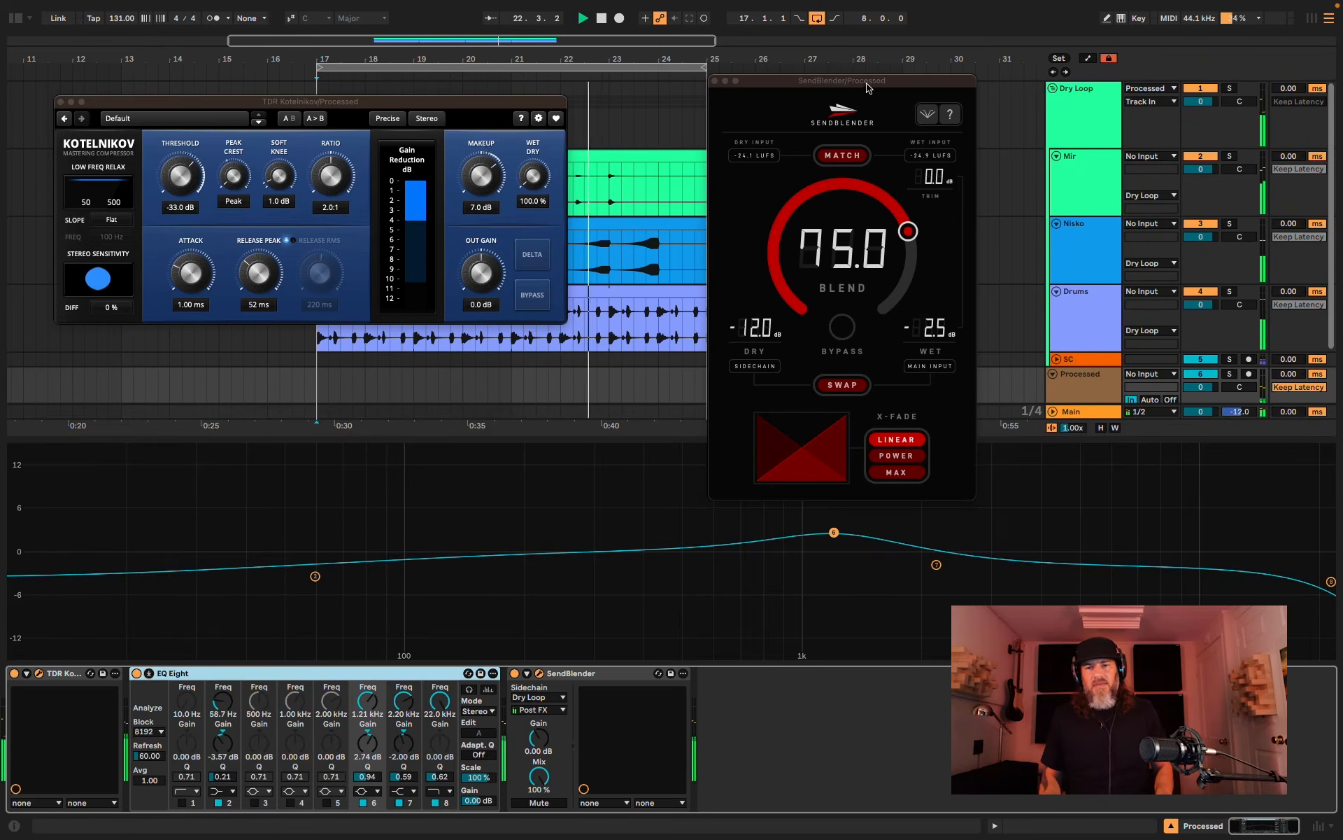
pyautogui.moveTo(885, 88); pyautogui.dragTo(927, 13)
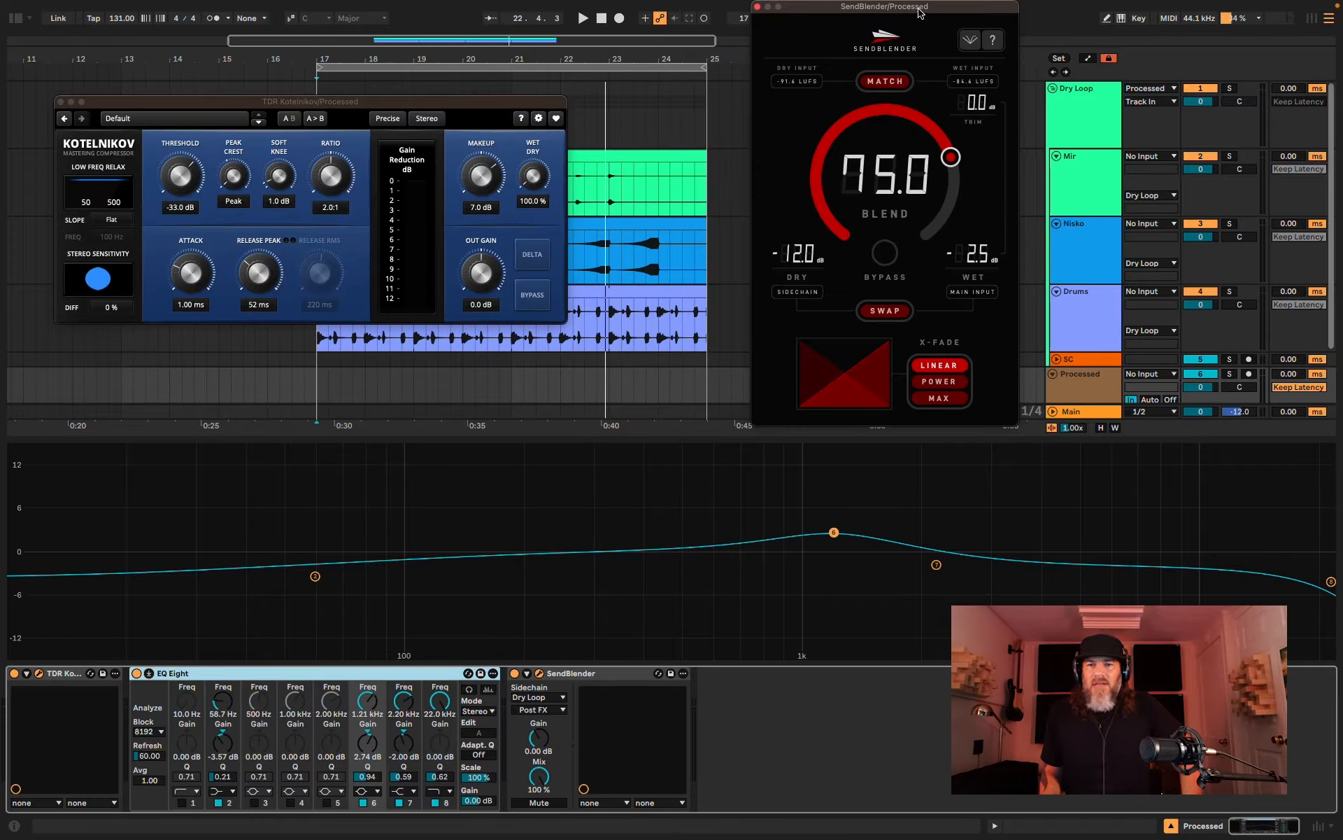
pyautogui.moveTo(918, 12); pyautogui.dragTo(1162, 70)
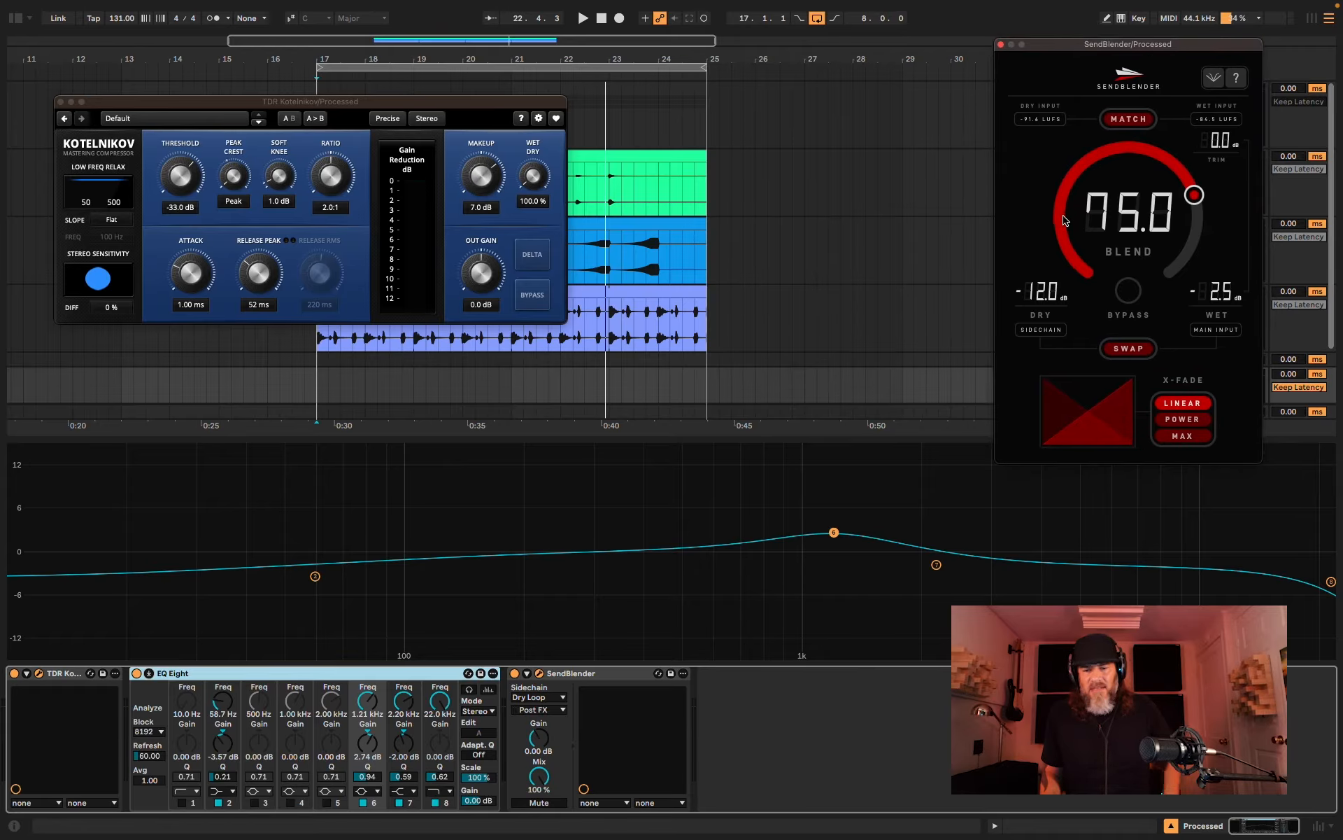
pyautogui.click(362, 802)
pyautogui.press('space')
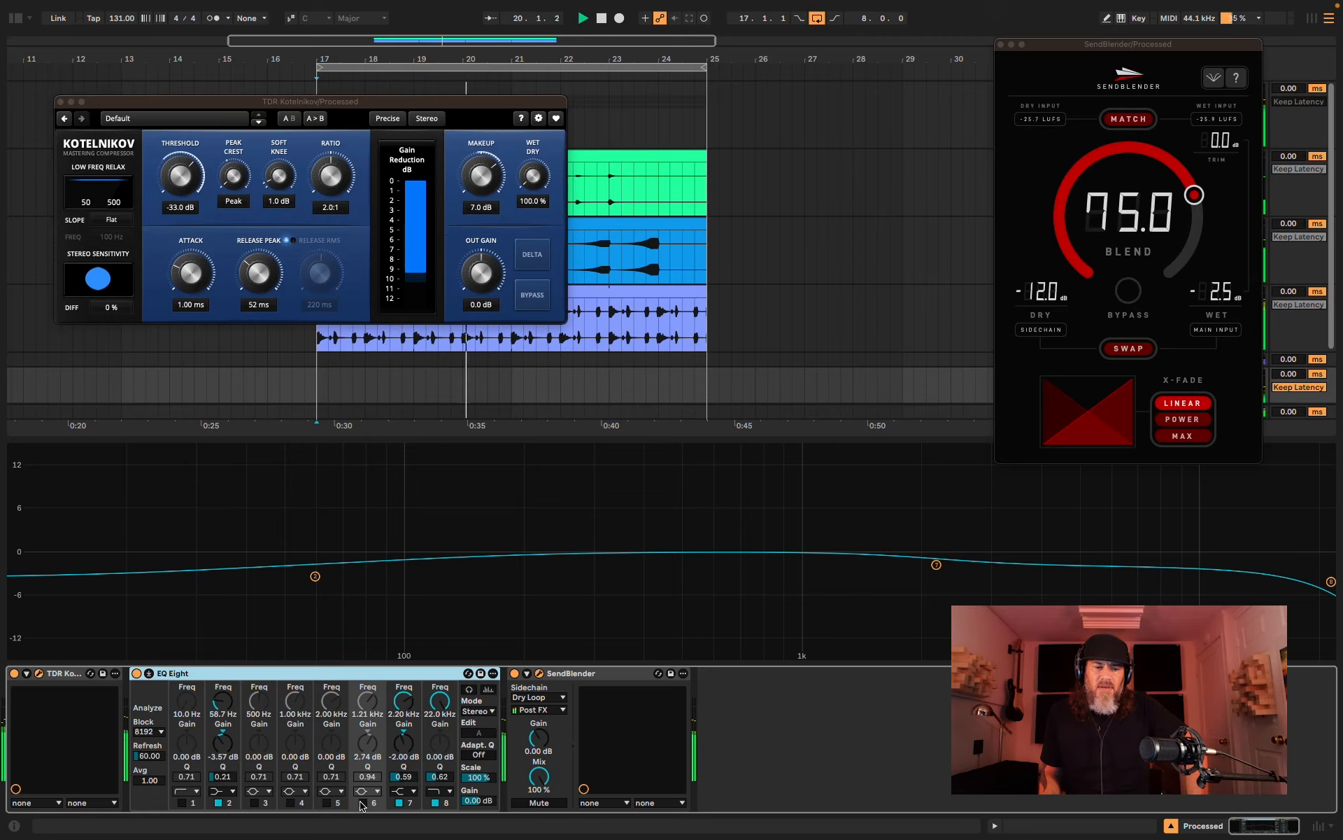
# Step: Re-enable EQ Eight's band 6 and move the SendBlender window clear of the track controls
pyautogui.click(362, 803)
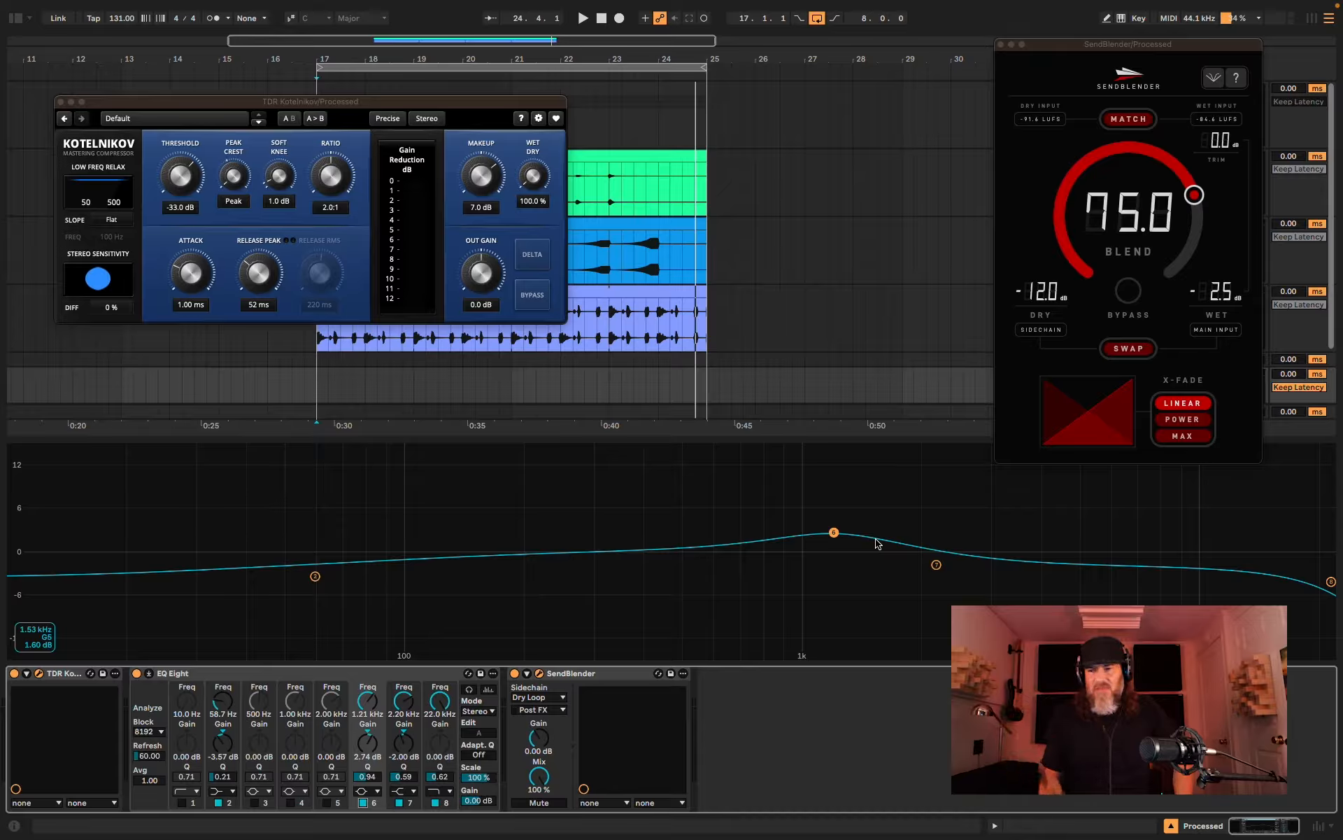
pyautogui.moveTo(1103, 45); pyautogui.dragTo(956, 88)
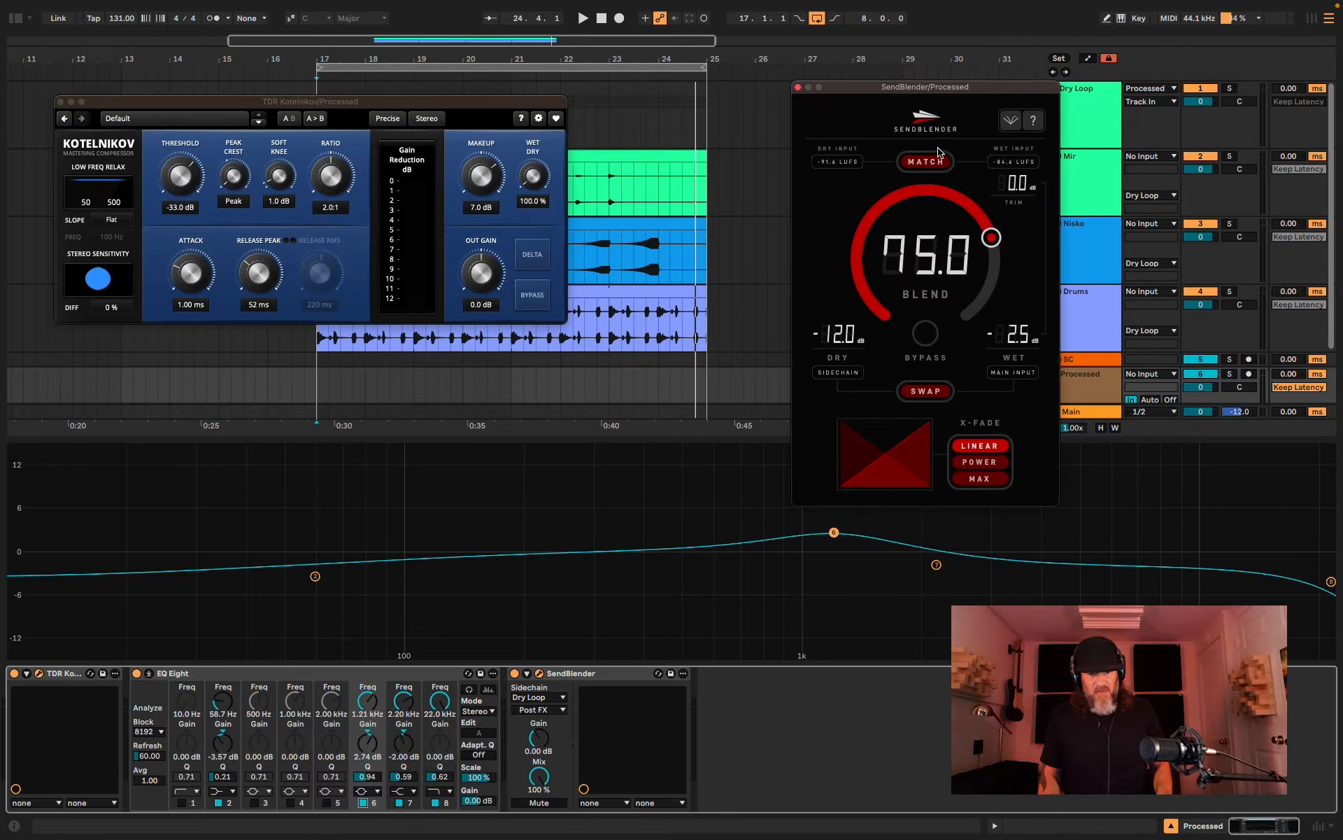
# Step: Play the loop and compare the 75 blend with SendBlender repeatedly bypassed and re-engaged
pyautogui.press('space')
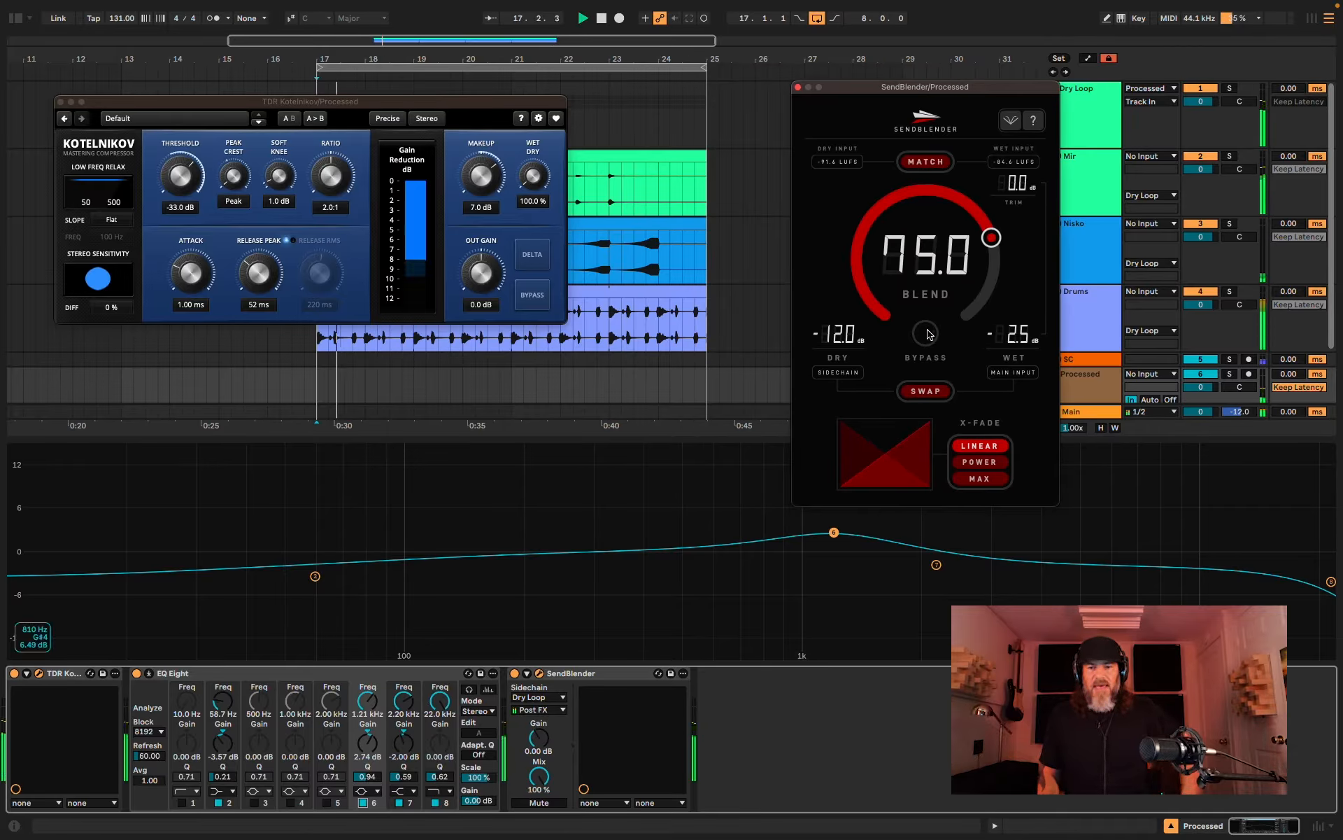
pyautogui.click(933, 336)
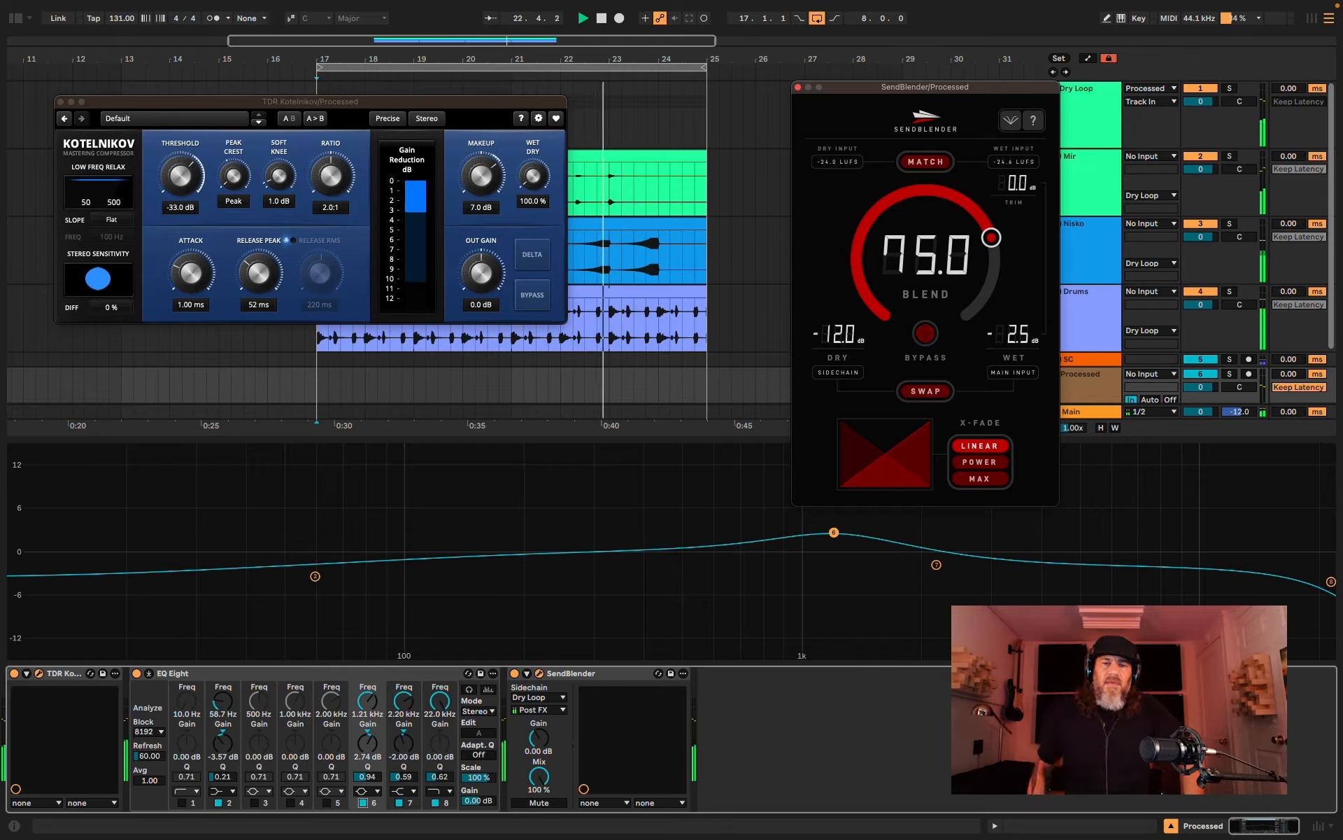
pyautogui.click(926, 335)
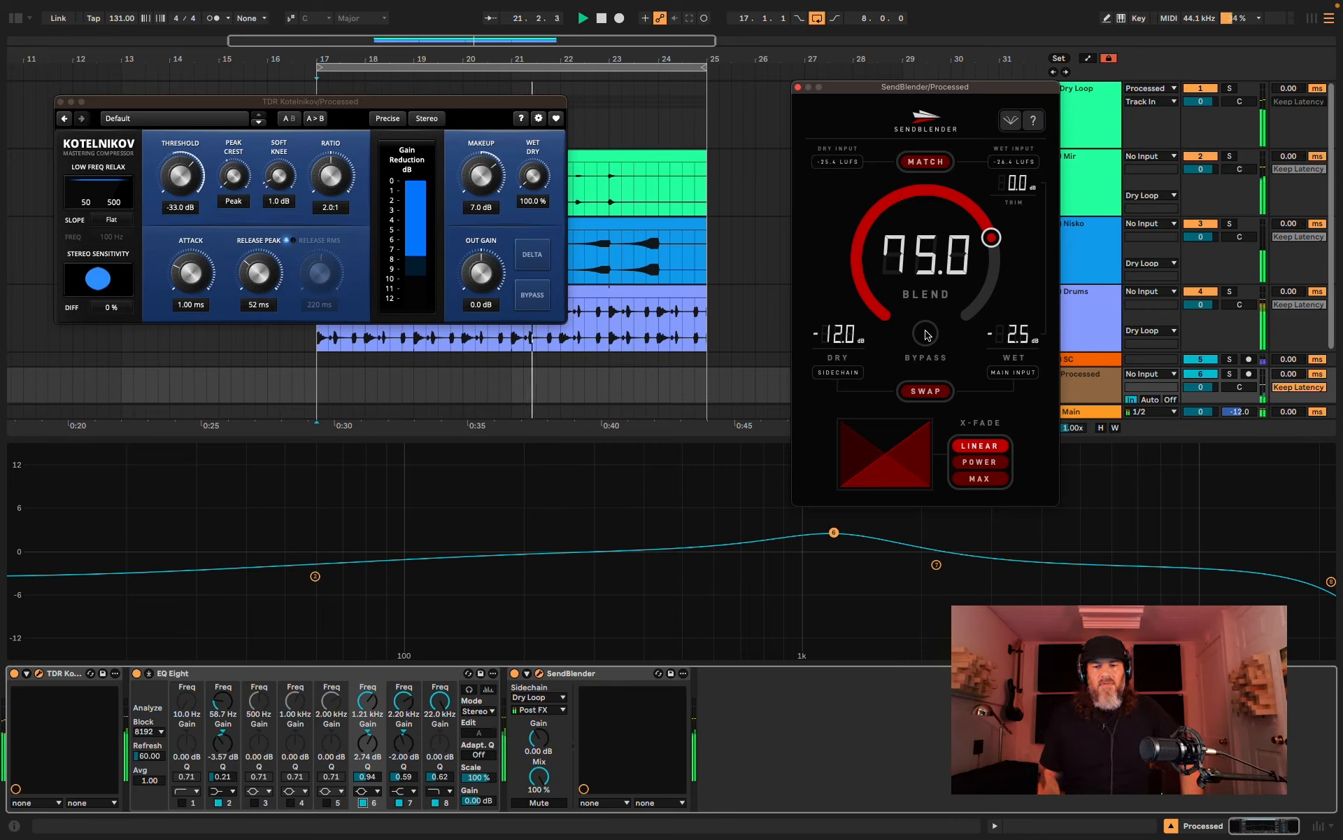
pyautogui.click(926, 334)
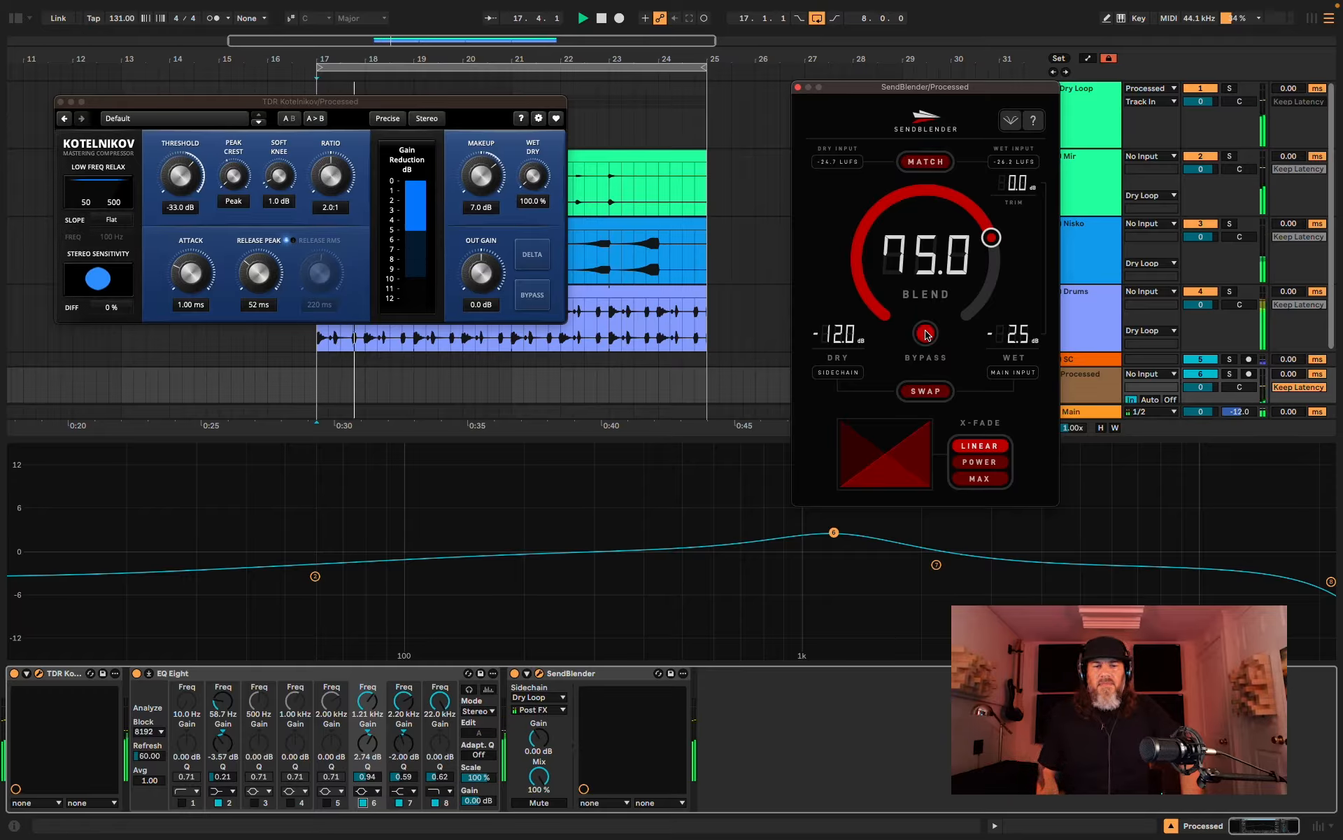
pyautogui.click(926, 335)
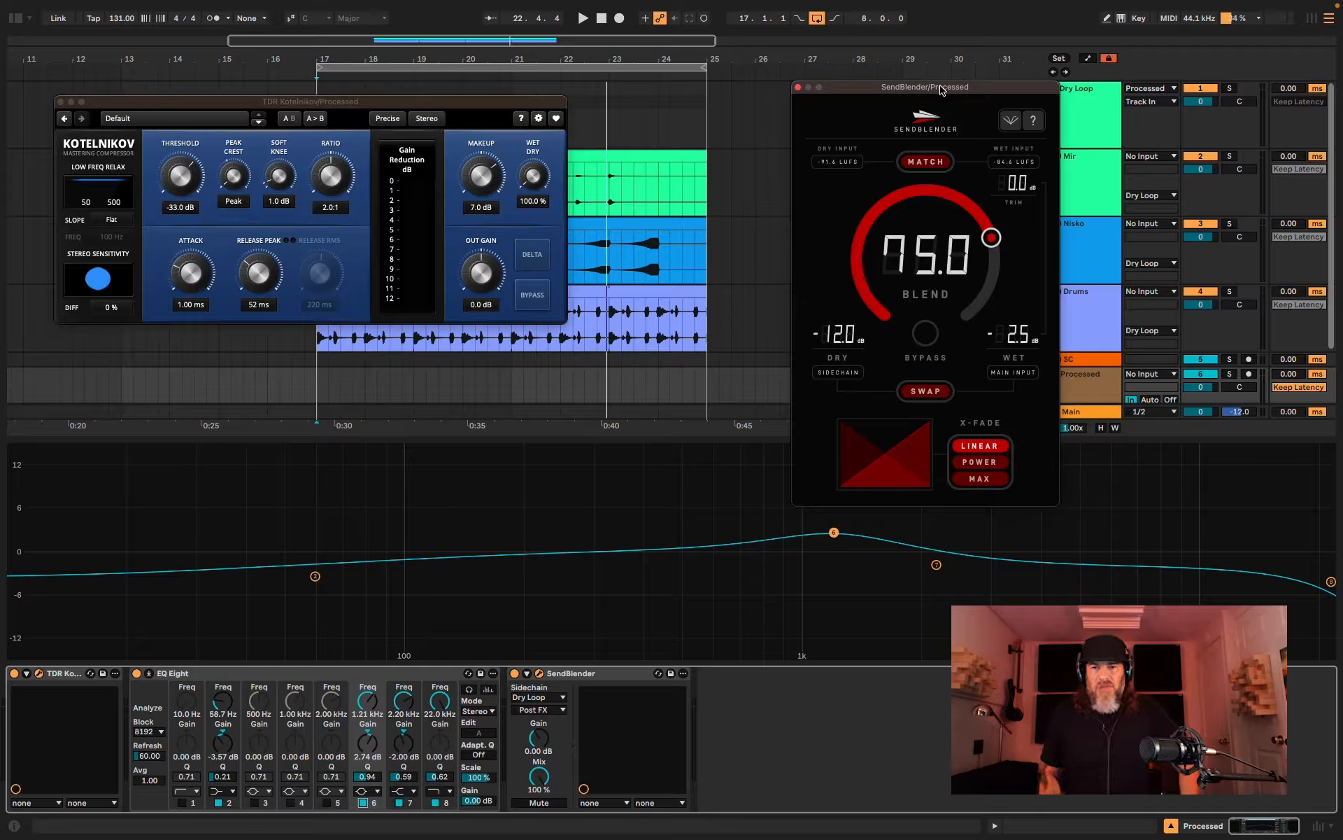
# Step: Collapse EQ Eight's expanded display, close the Kotelnikov window, and place the SendBlender window over the clips
pyautogui.moveTo(942, 89); pyautogui.dragTo(834, 81)
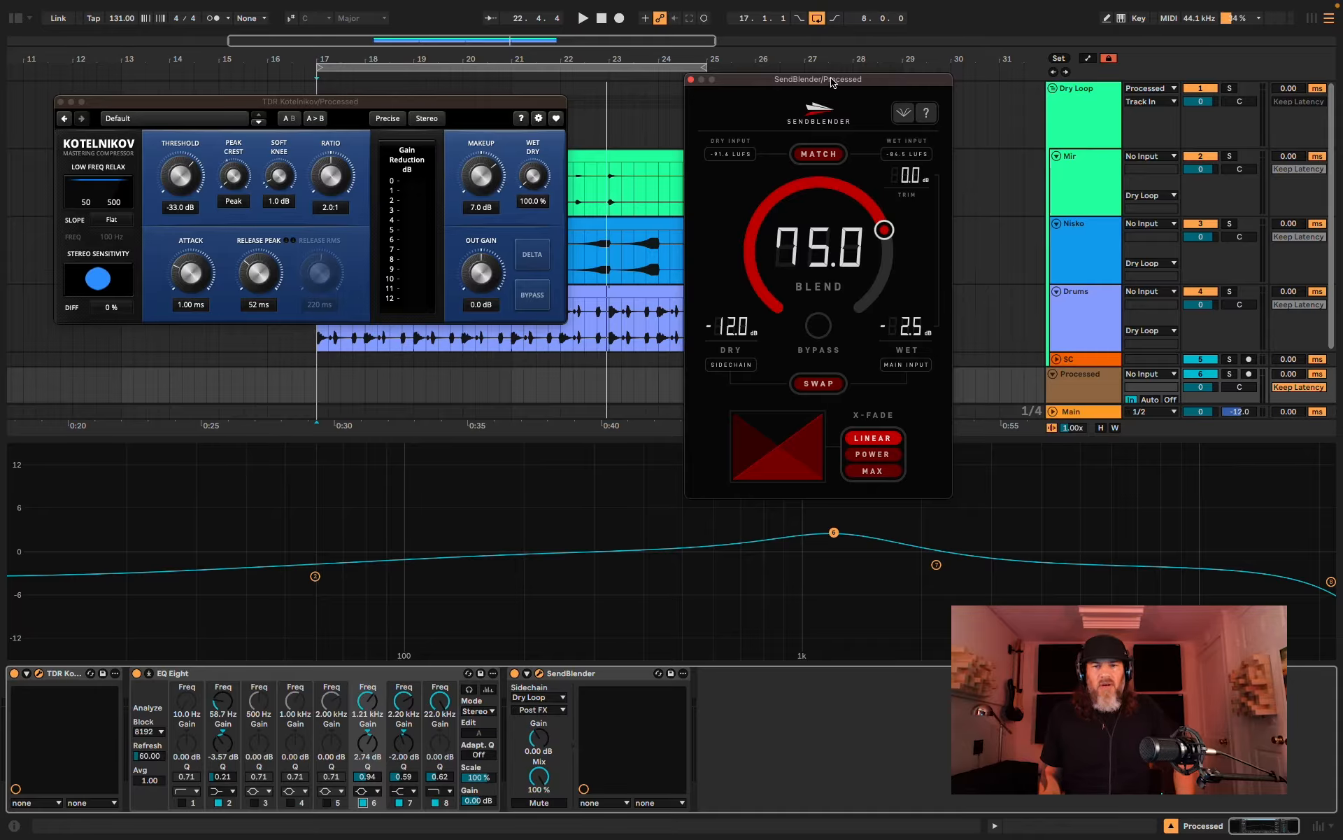
pyautogui.doubleClick(764, 610)
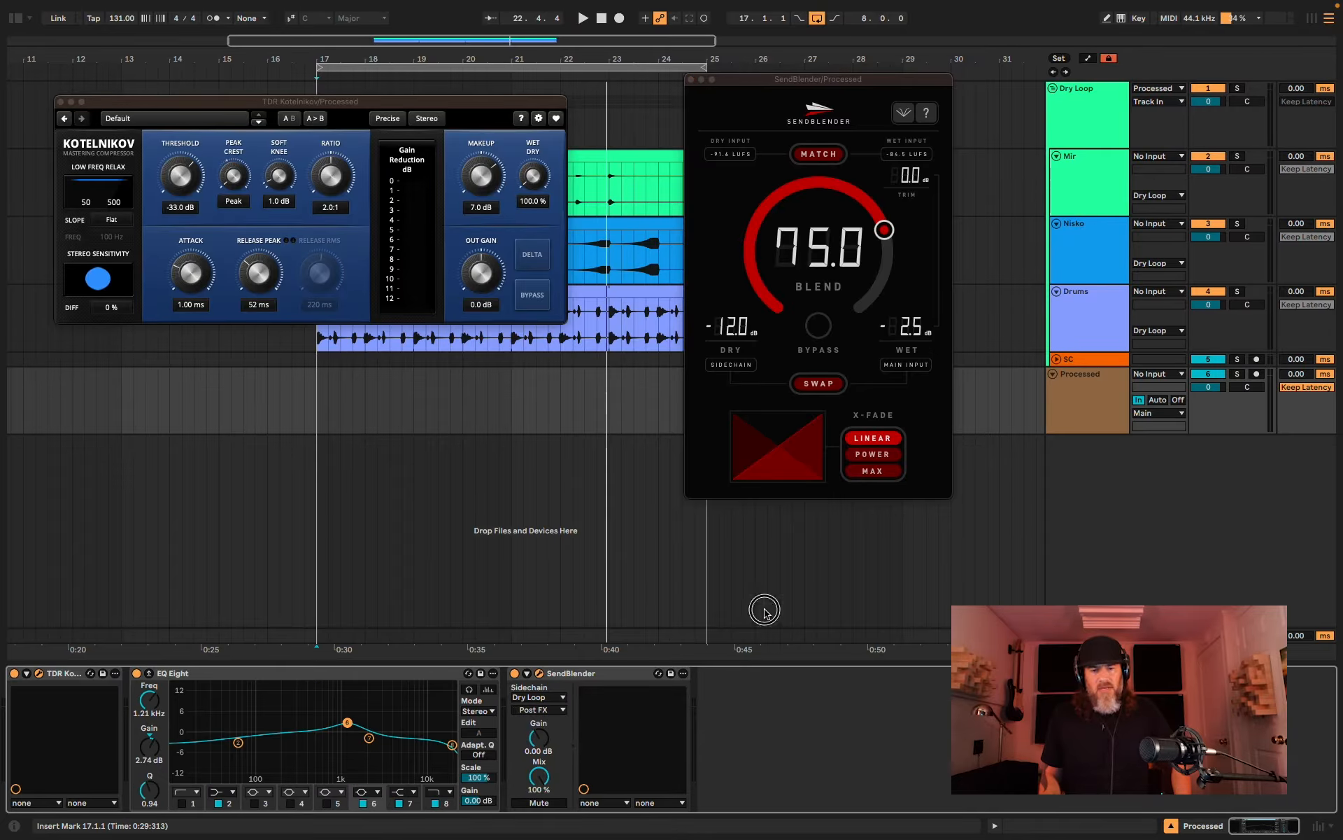
pyautogui.click(60, 102)
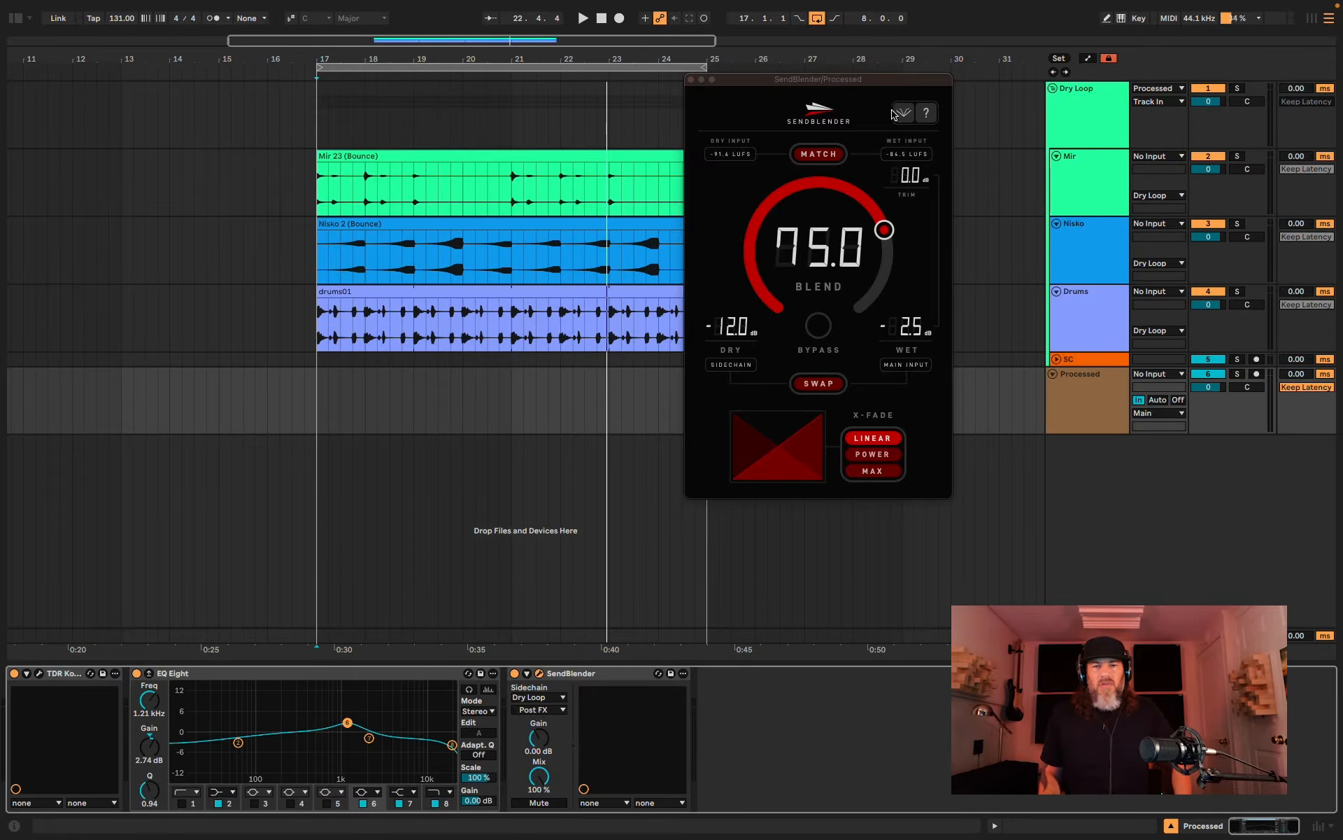
pyautogui.moveTo(888, 78); pyautogui.dragTo(608, 78)
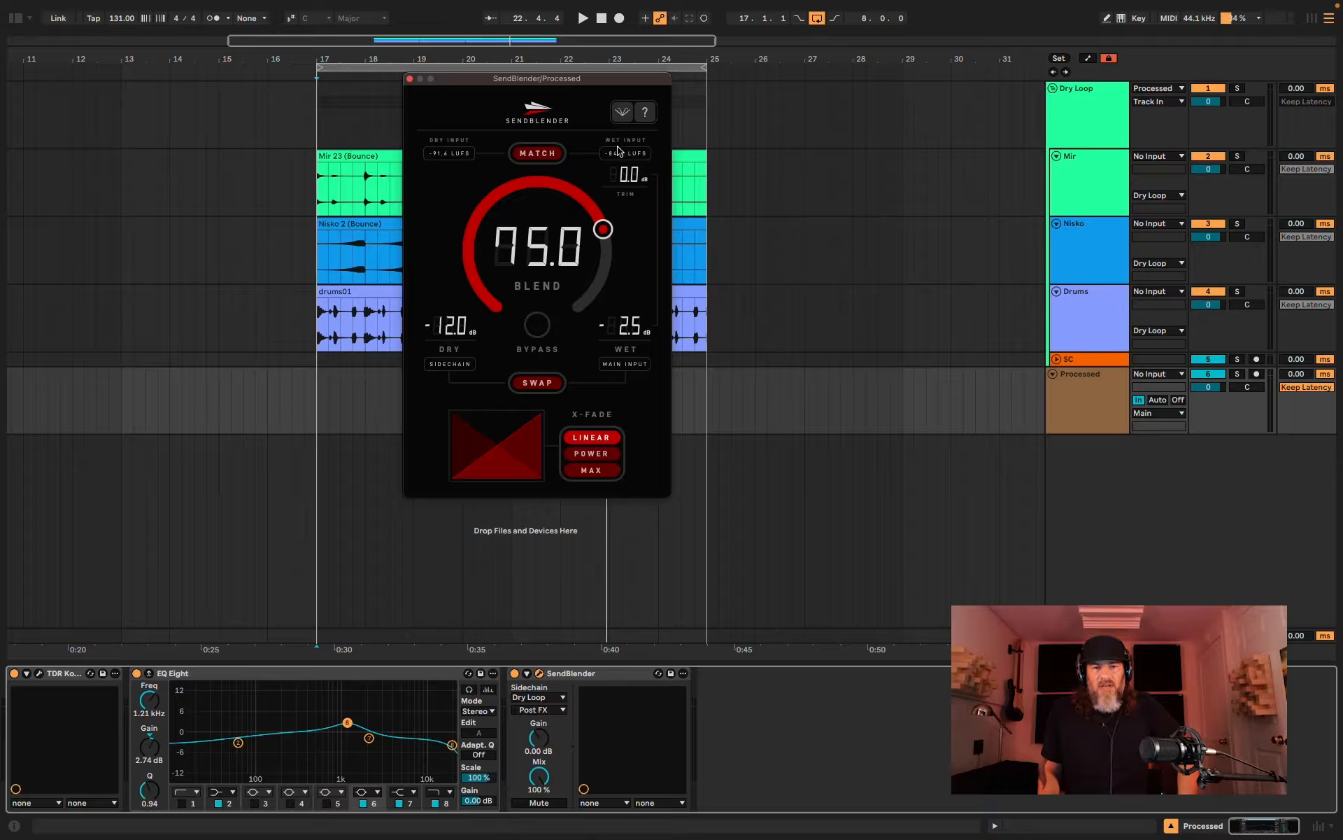
# Step: Check SendBlender's dry and wet input loudness during playback, and reset Kotelnikov's makeup gain to 0 dB
pyautogui.press('space')
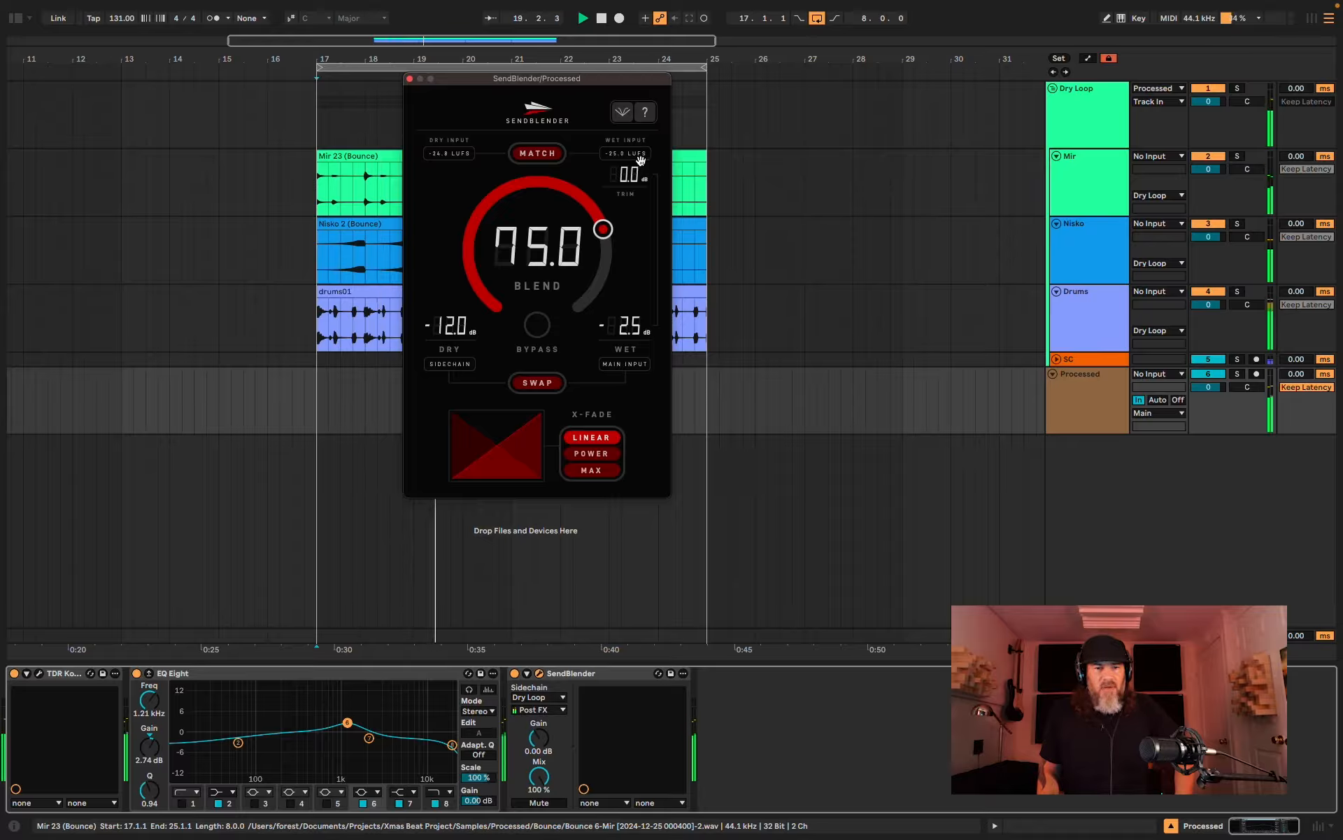
pyautogui.press('space')
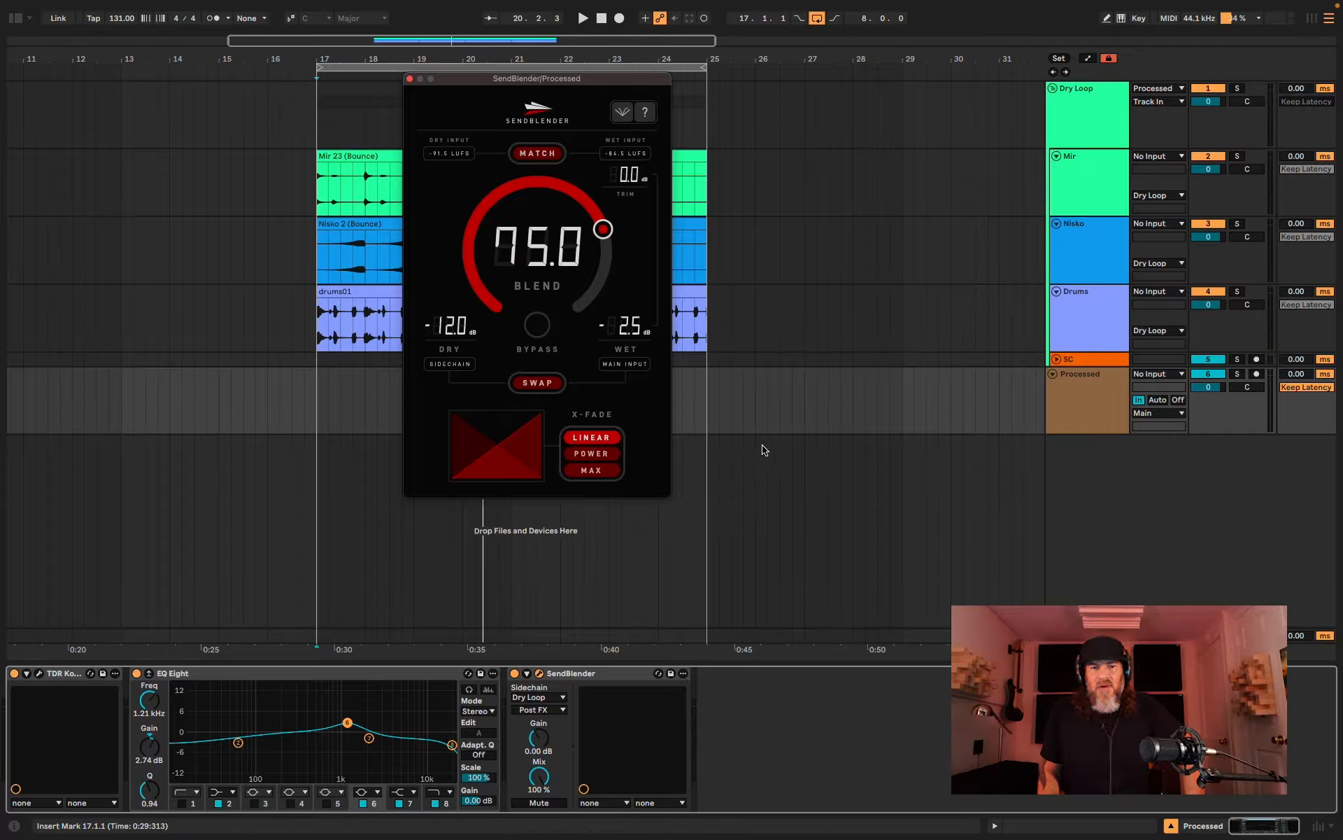
pyautogui.click(39, 674)
pyautogui.doubleClick(492, 205)
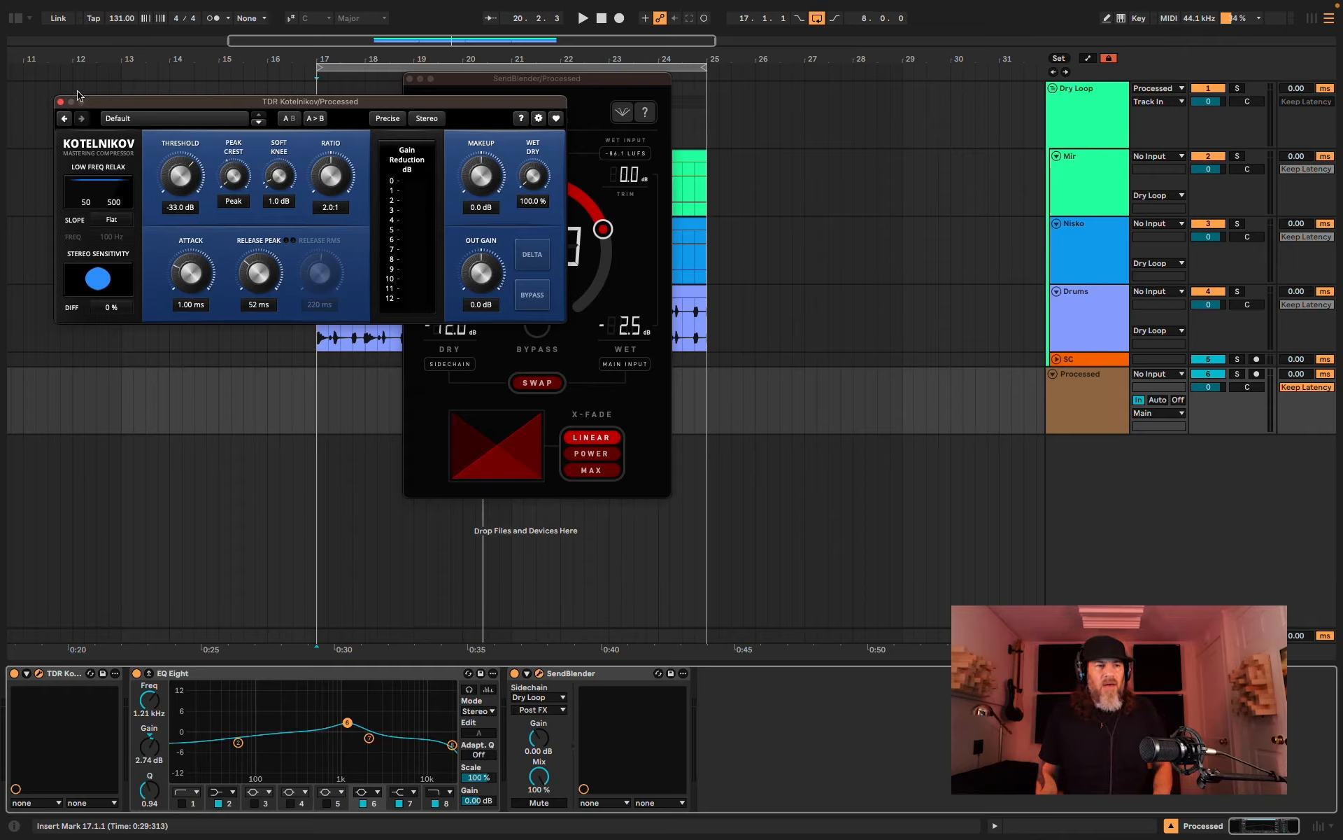
pyautogui.click(61, 101)
# Step: Play the loop and match the wet input's loudness to the dry input in SendBlender
pyautogui.press('space')
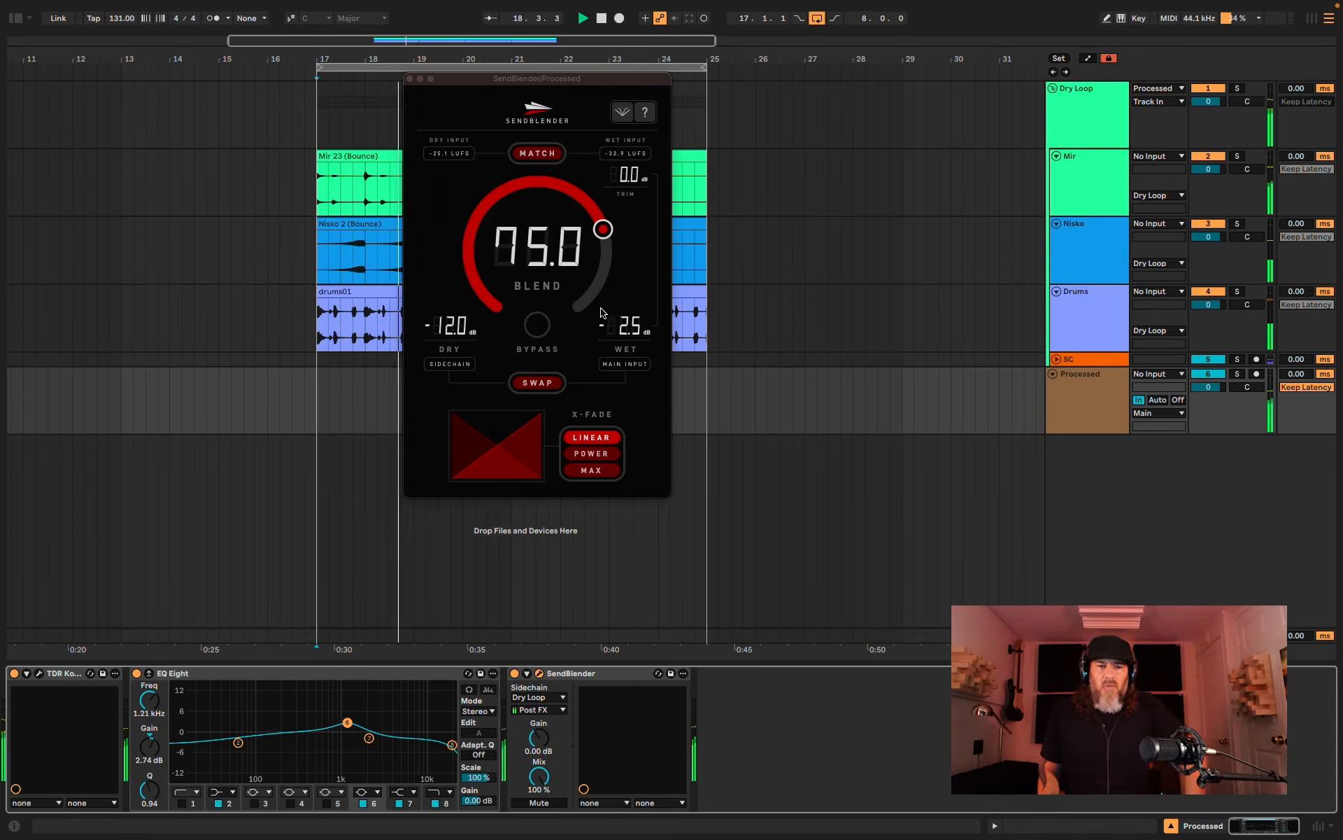
pyautogui.click(550, 154)
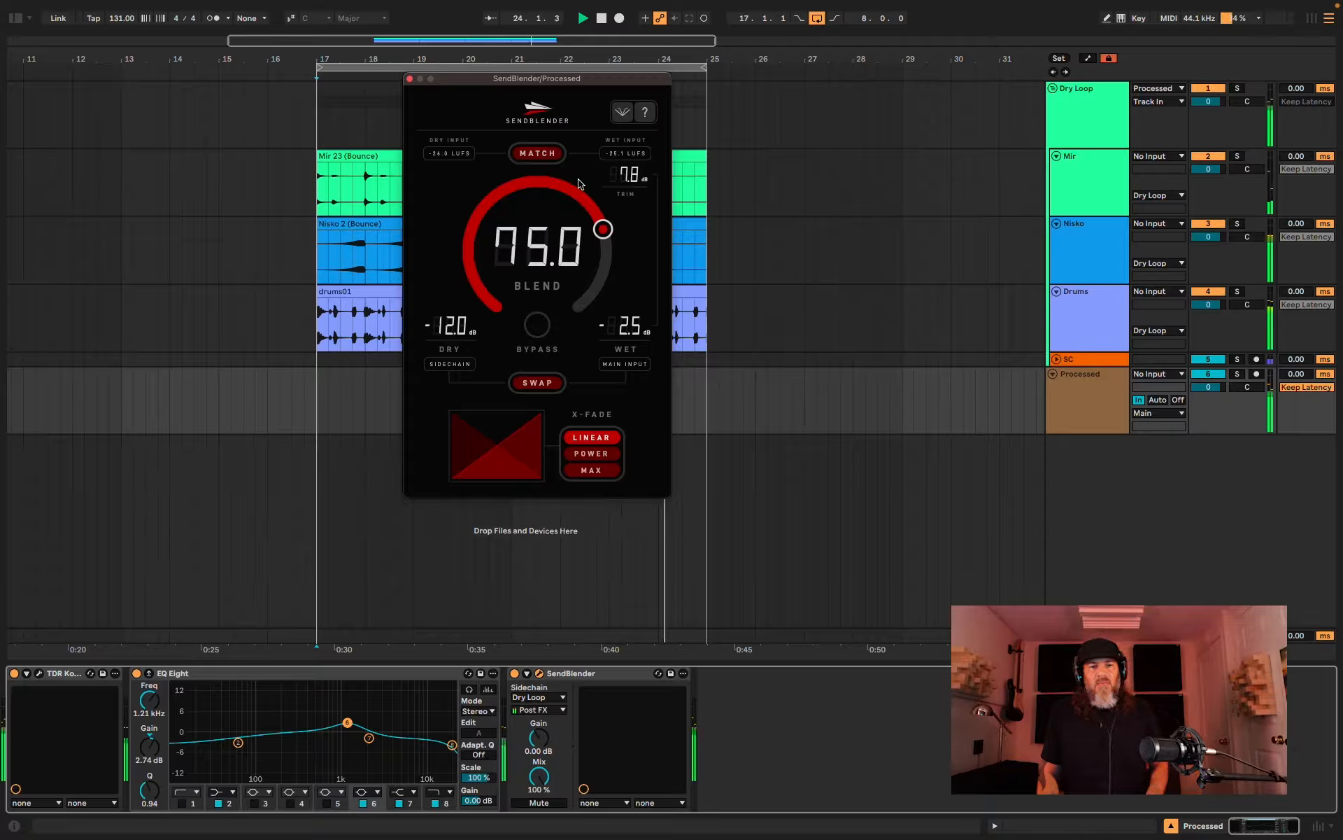
pyautogui.press('space')
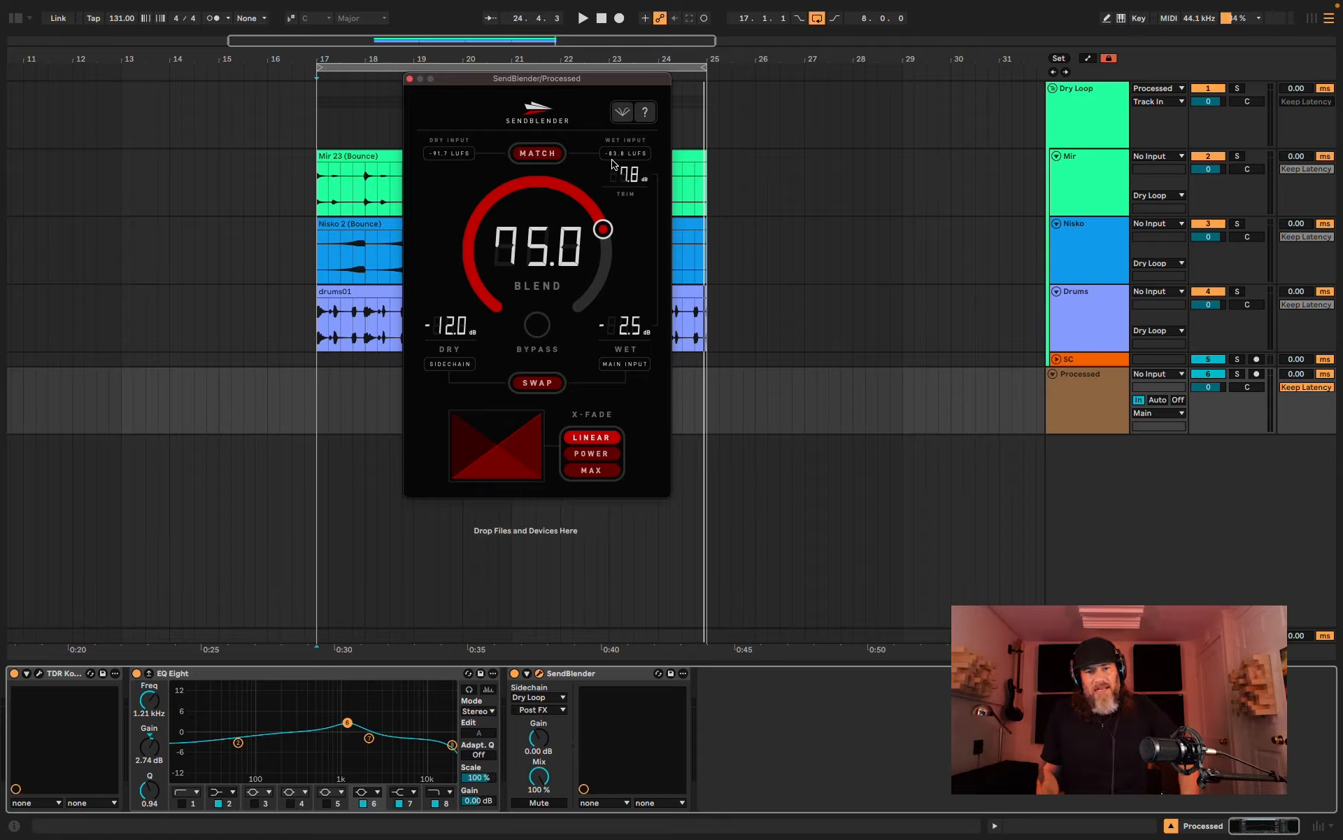
# Step: Turn on continuous loudness matching and sweep EQ Eight's band 8 frequency down to about 38.3 Hz and back to 22.0 kHz during playback
pyautogui.click(548, 154)
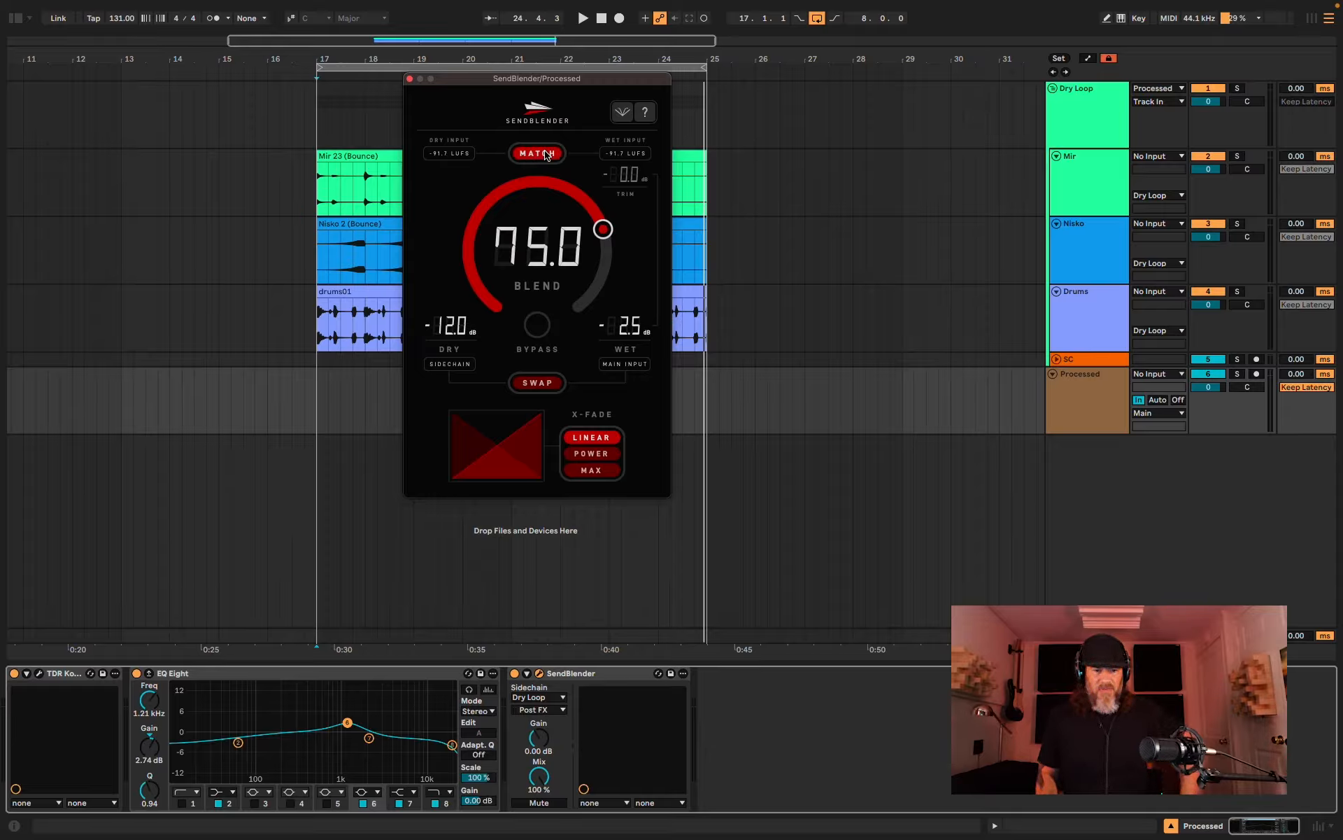
pyautogui.press('space')
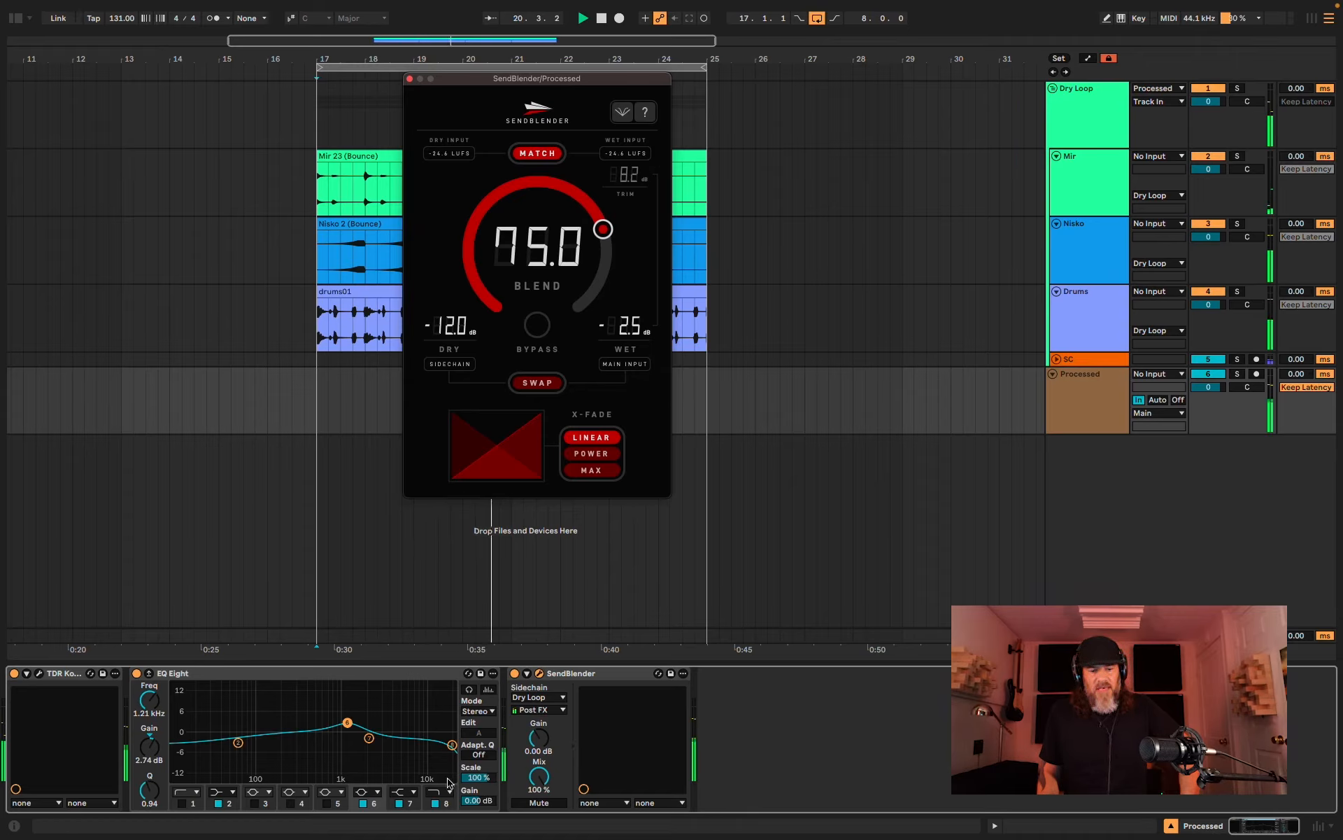
pyautogui.click(420, 793)
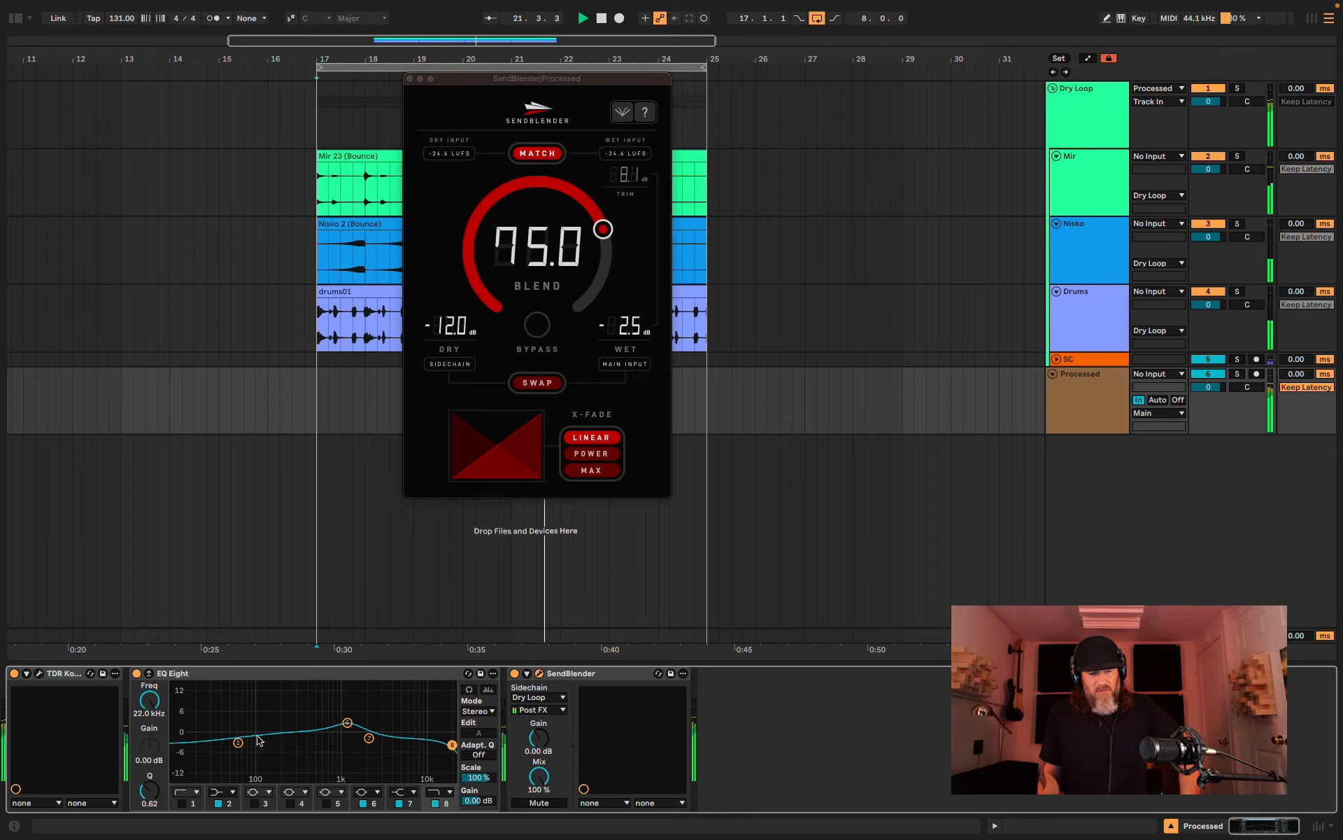
pyautogui.moveTo(149, 700); pyautogui.dragTo(149, 816)
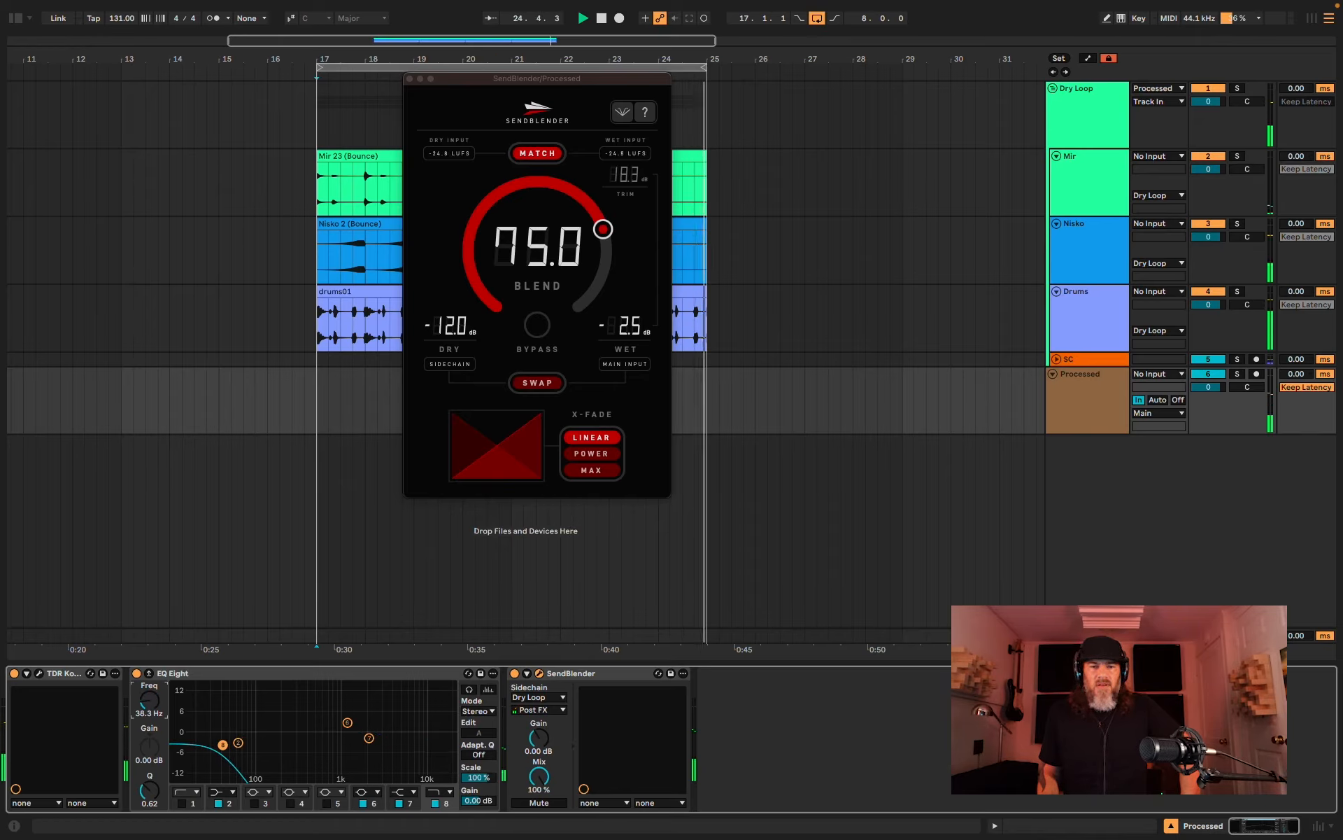
pyautogui.moveTo(149, 700); pyautogui.dragTo(149, 620)
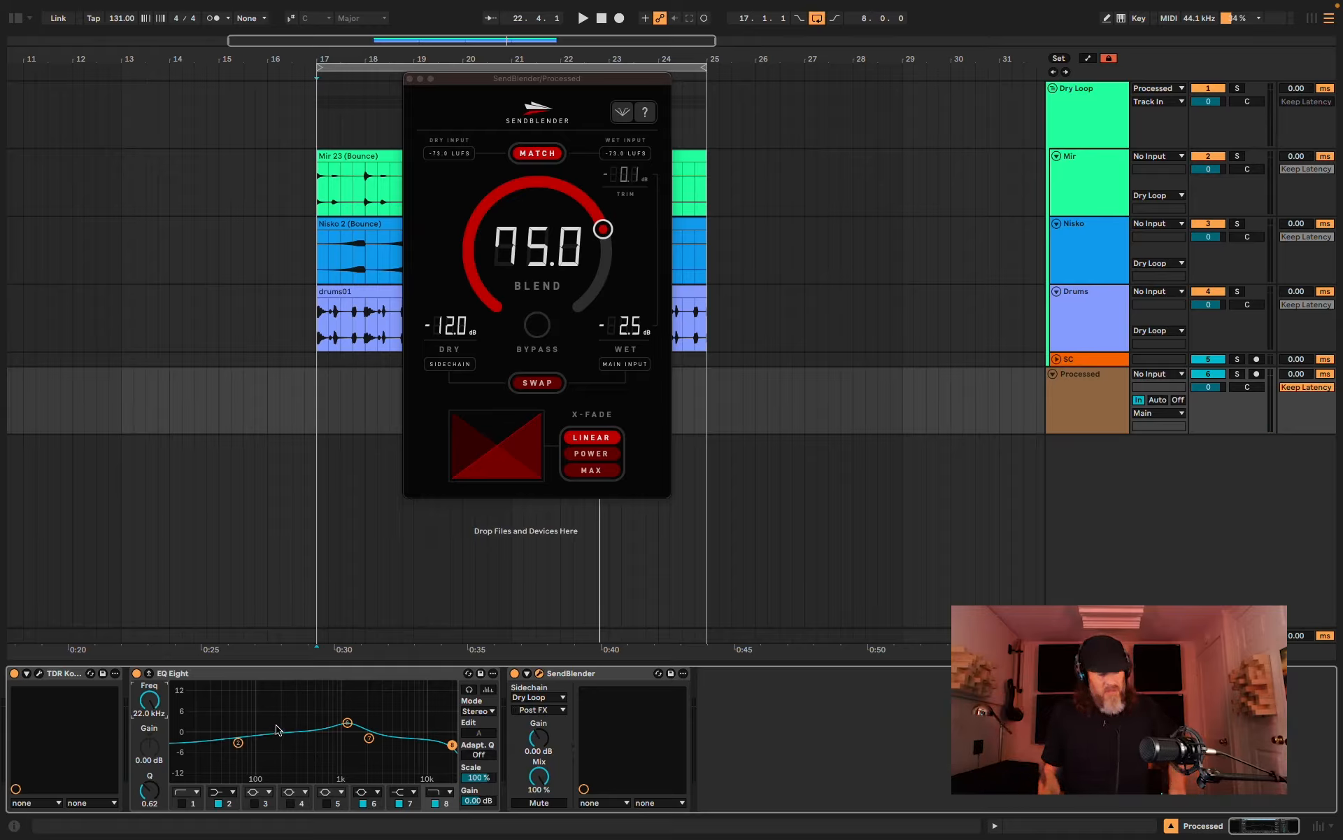
# Step: Turn off SendBlender's continuous matching and set Kotelnikov's makeup gain to 7 dB
pyautogui.click(553, 155)
pyautogui.click(39, 674)
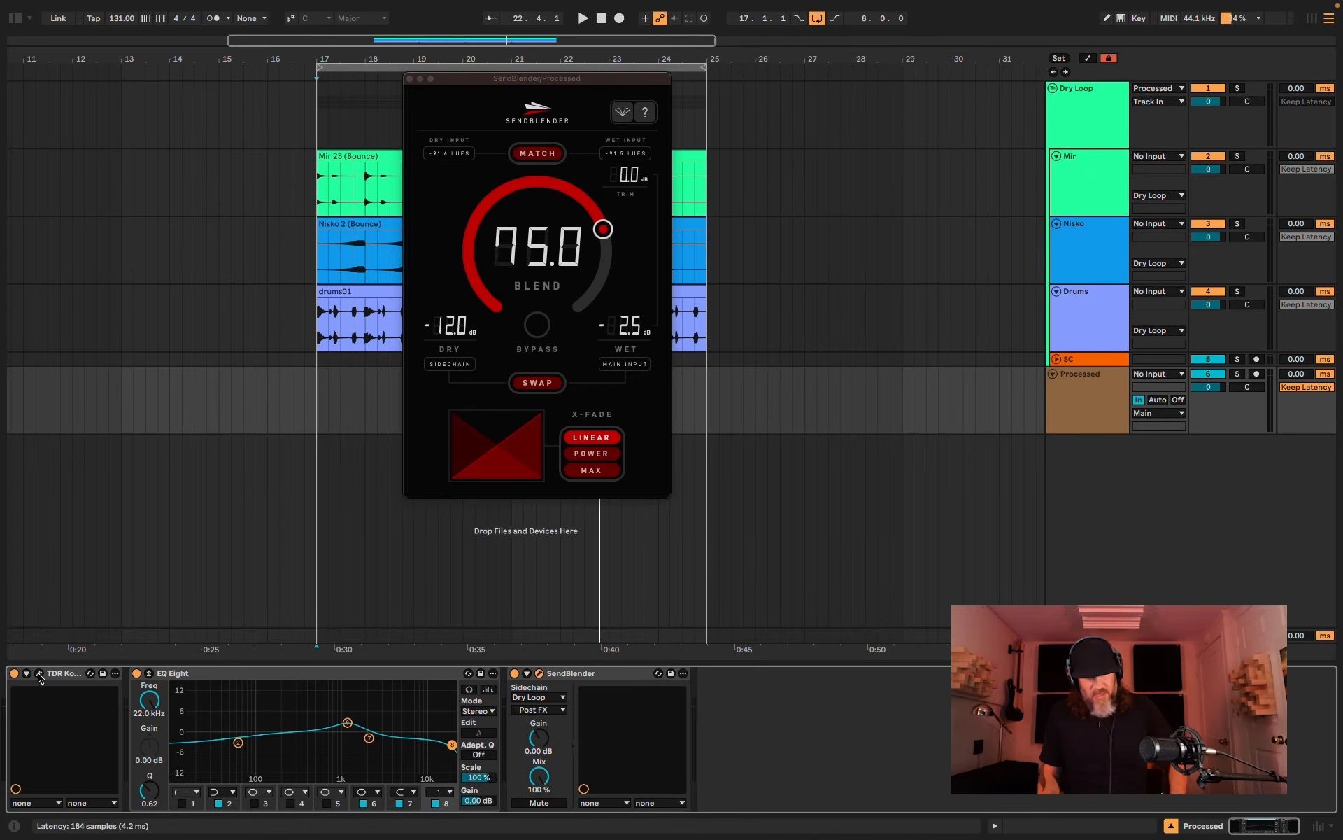
pyautogui.doubleClick(484, 212)
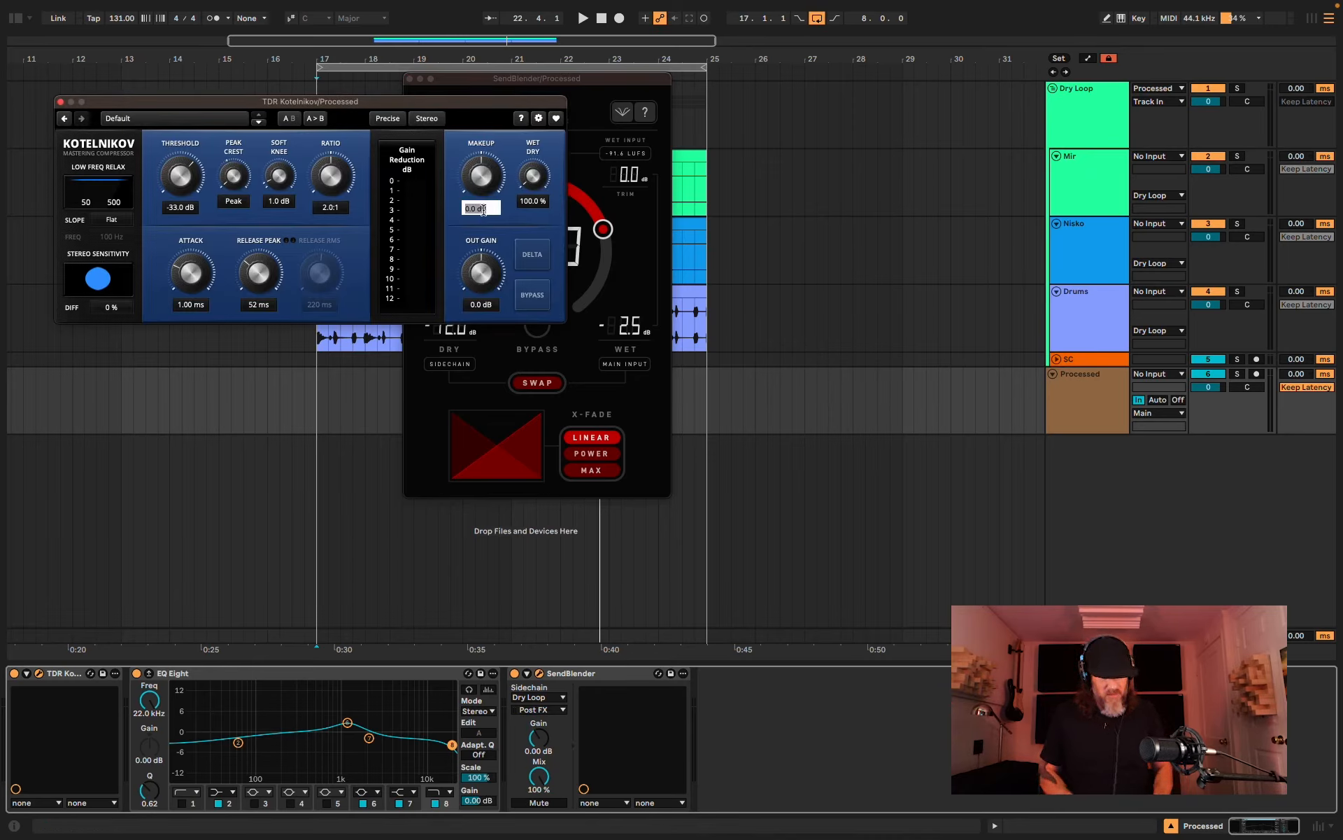
pyautogui.write('7')
pyautogui.press('Return')
pyautogui.click(61, 102)
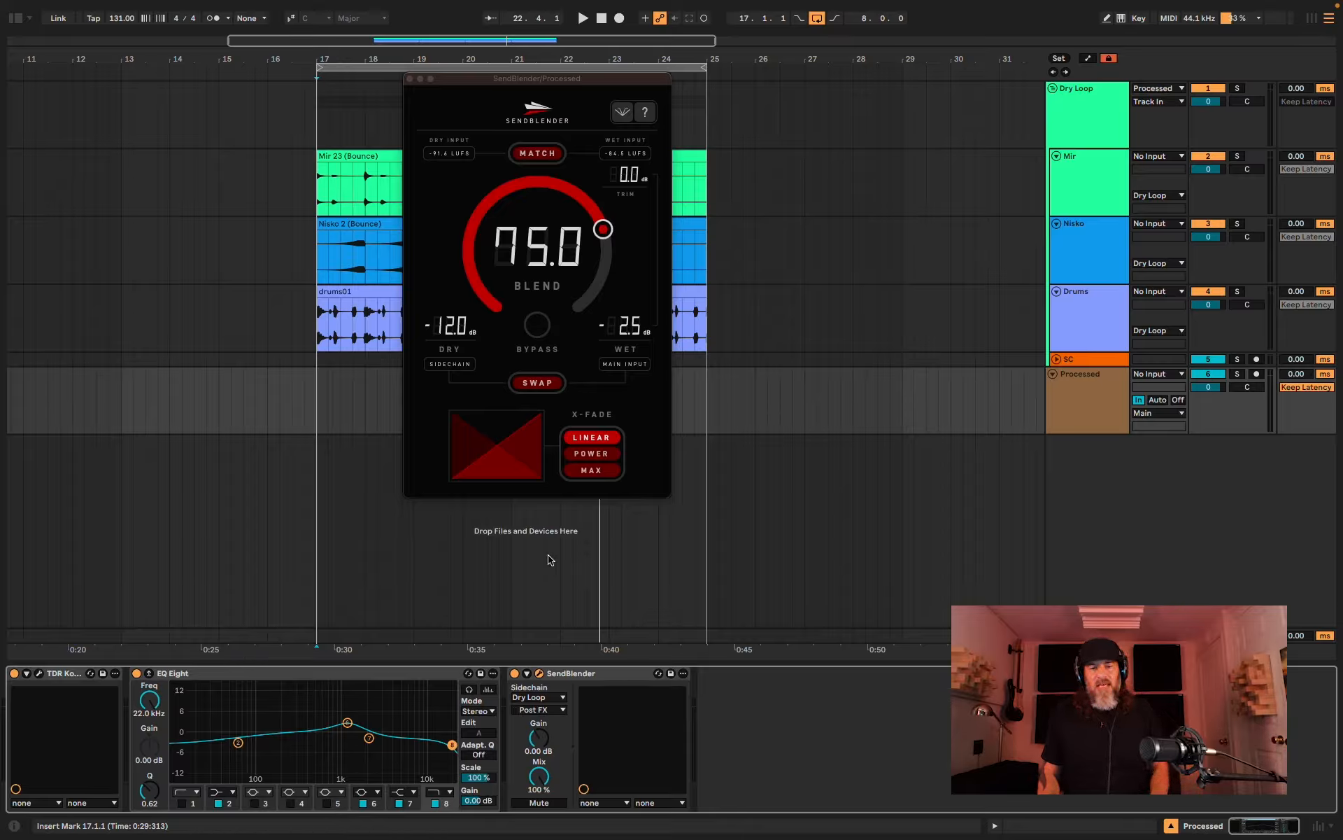
# Step: Play the loop with the restored makeup gain and toggle SendBlender's bypass on and off
pyautogui.press('space')
pyautogui.click(532, 330)
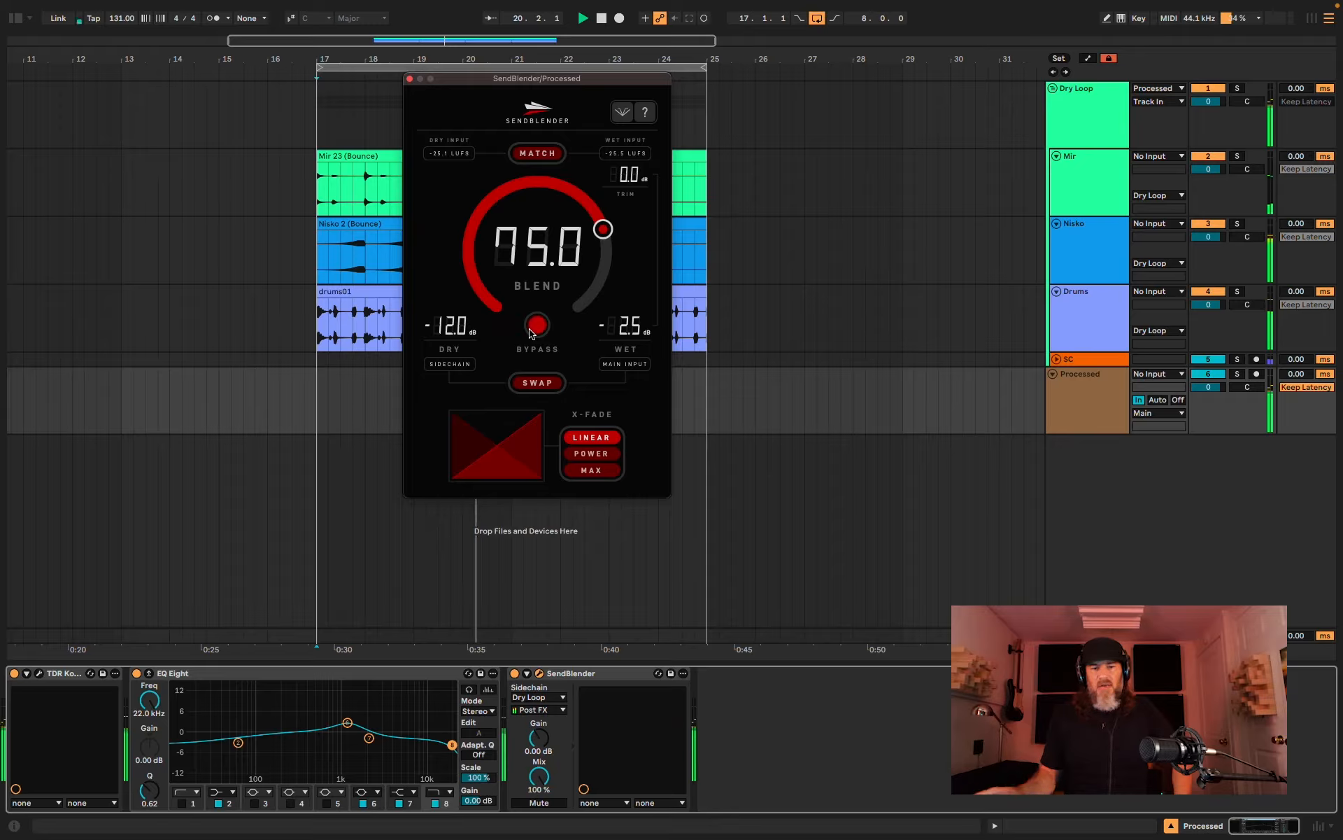
pyautogui.click(540, 329)
pyautogui.press('space')
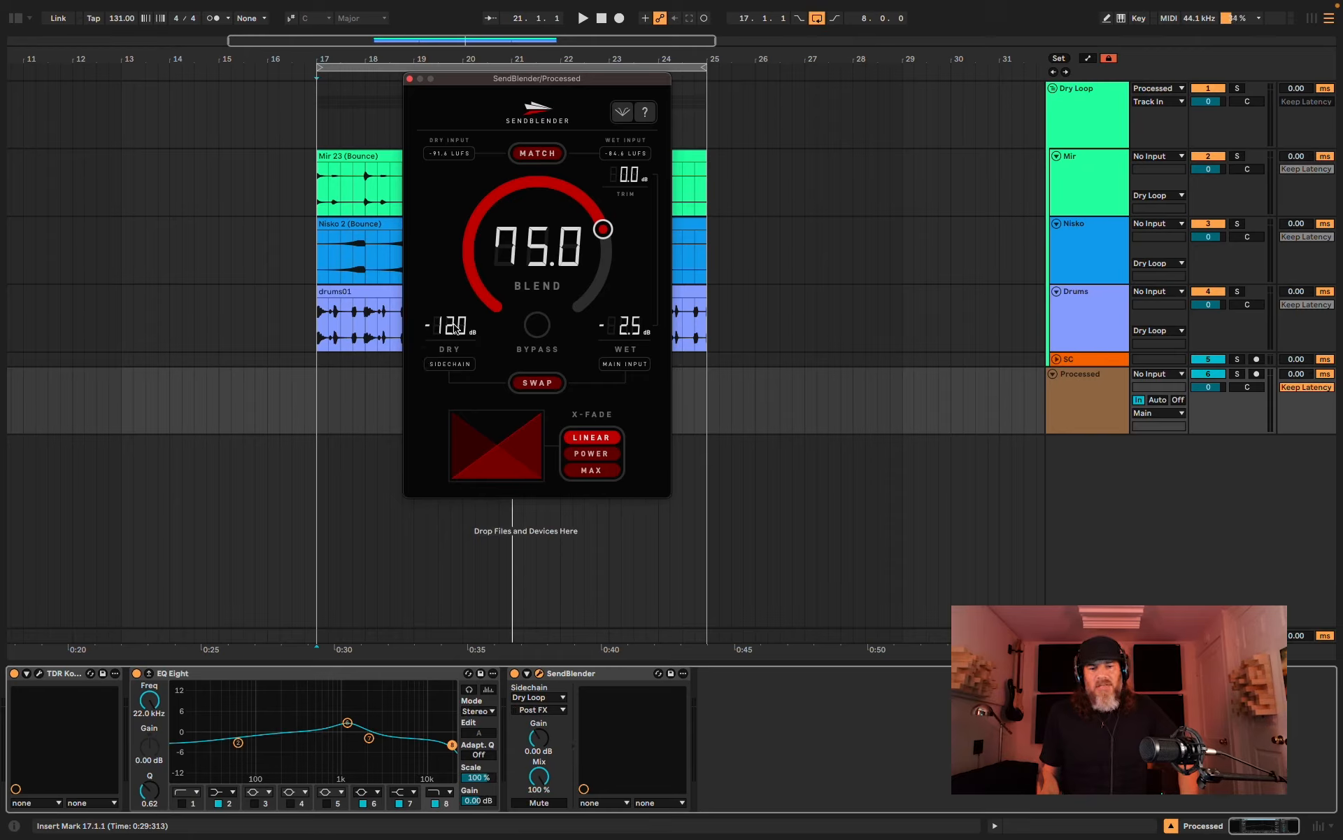
# Step: Try adjusting the mix through SendBlender's blend dial, blend value, dry level and wet level, ending at a blend of about 79.4
pyautogui.moveTo(606, 238)
pyautogui.mouseDown()
pyautogui.moveTo(592, 205)
pyautogui.moveTo(501, 198)
pyautogui.moveTo(606, 198)
pyautogui.moveTo(610, 231)
pyautogui.mouseUp()
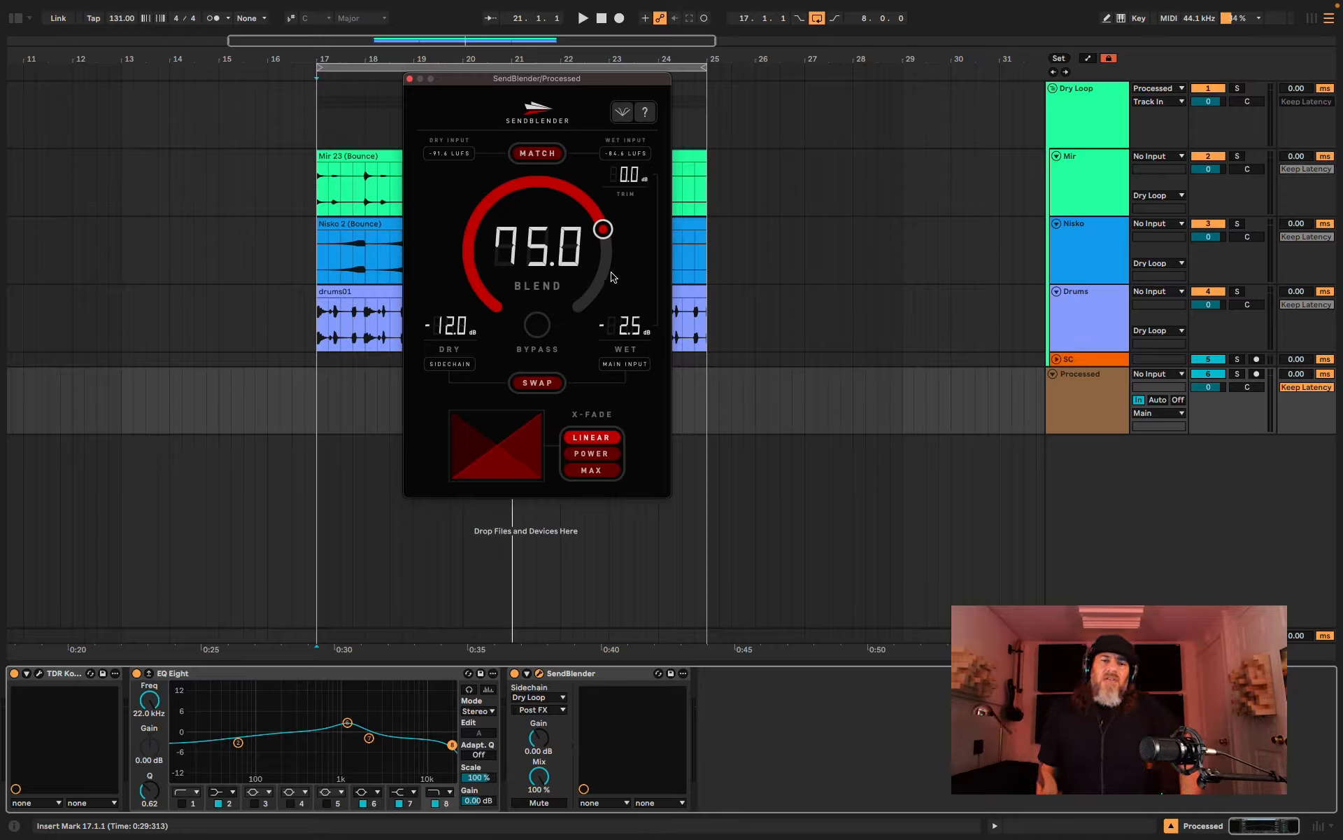
pyautogui.moveTo(603, 229); pyautogui.dragTo(581, 212)
pyautogui.moveTo(503, 236); pyautogui.dragTo(581, 247)
pyautogui.moveTo(447, 326); pyautogui.dragTo(445, 343)
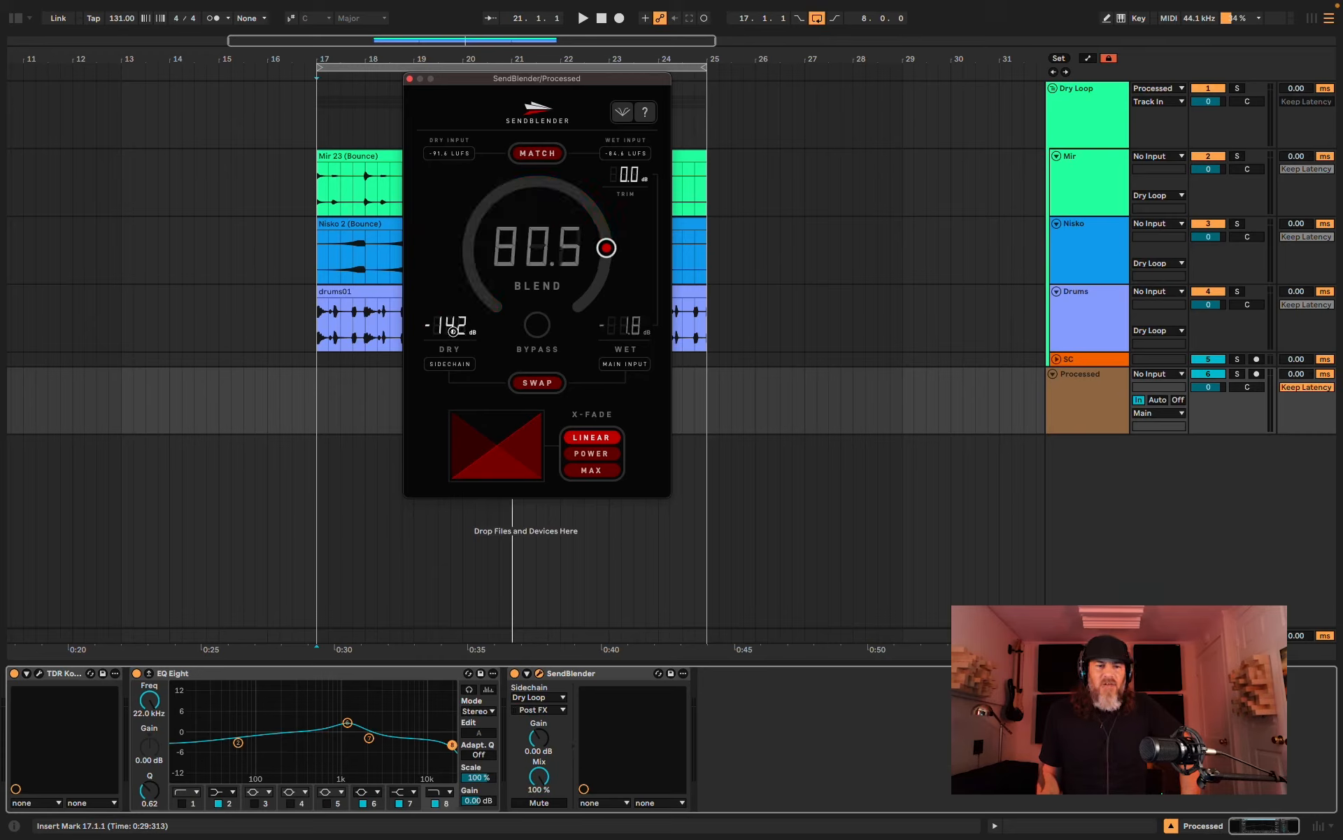
pyautogui.moveTo(641, 329)
pyautogui.mouseDown()
pyautogui.moveTo(641, 340)
pyautogui.moveTo(638, 324)
pyautogui.mouseUp()
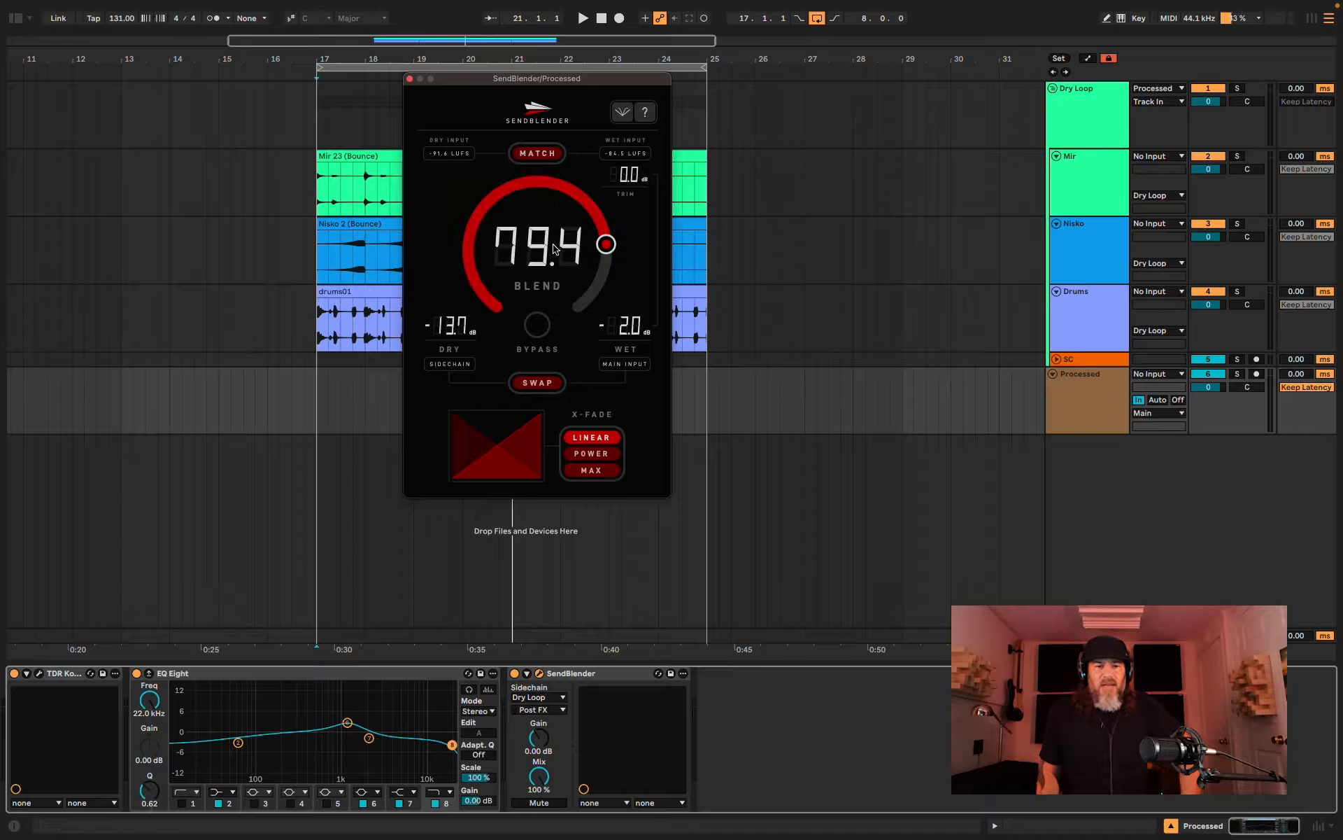
# Step: Set SendBlender's blend to 75
pyautogui.doubleClick(551, 250)
pyautogui.write('75')
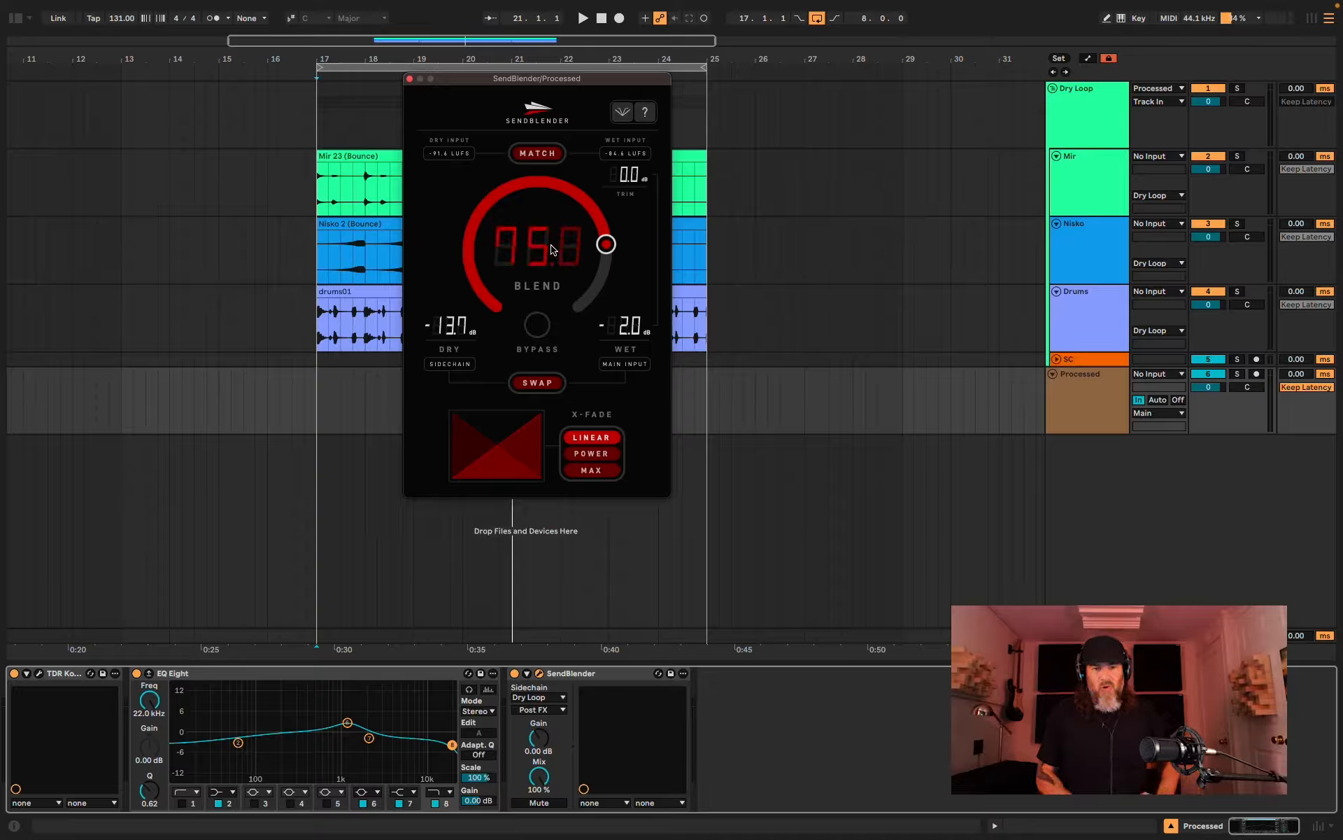
pyautogui.press('Return')
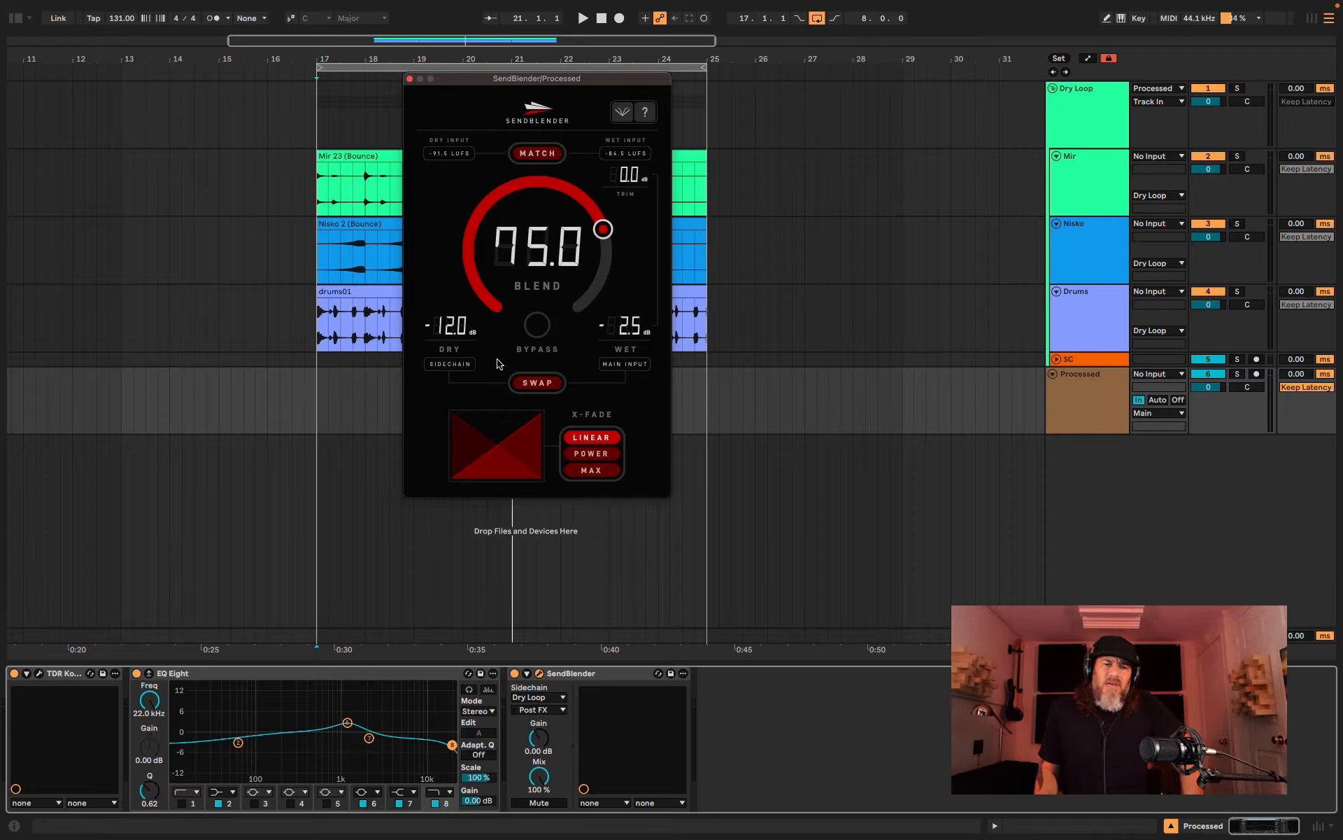
# Step: Swap SendBlender's dry and wet input assignments, swap them back, and shift its window slightly
pyautogui.click(537, 382)
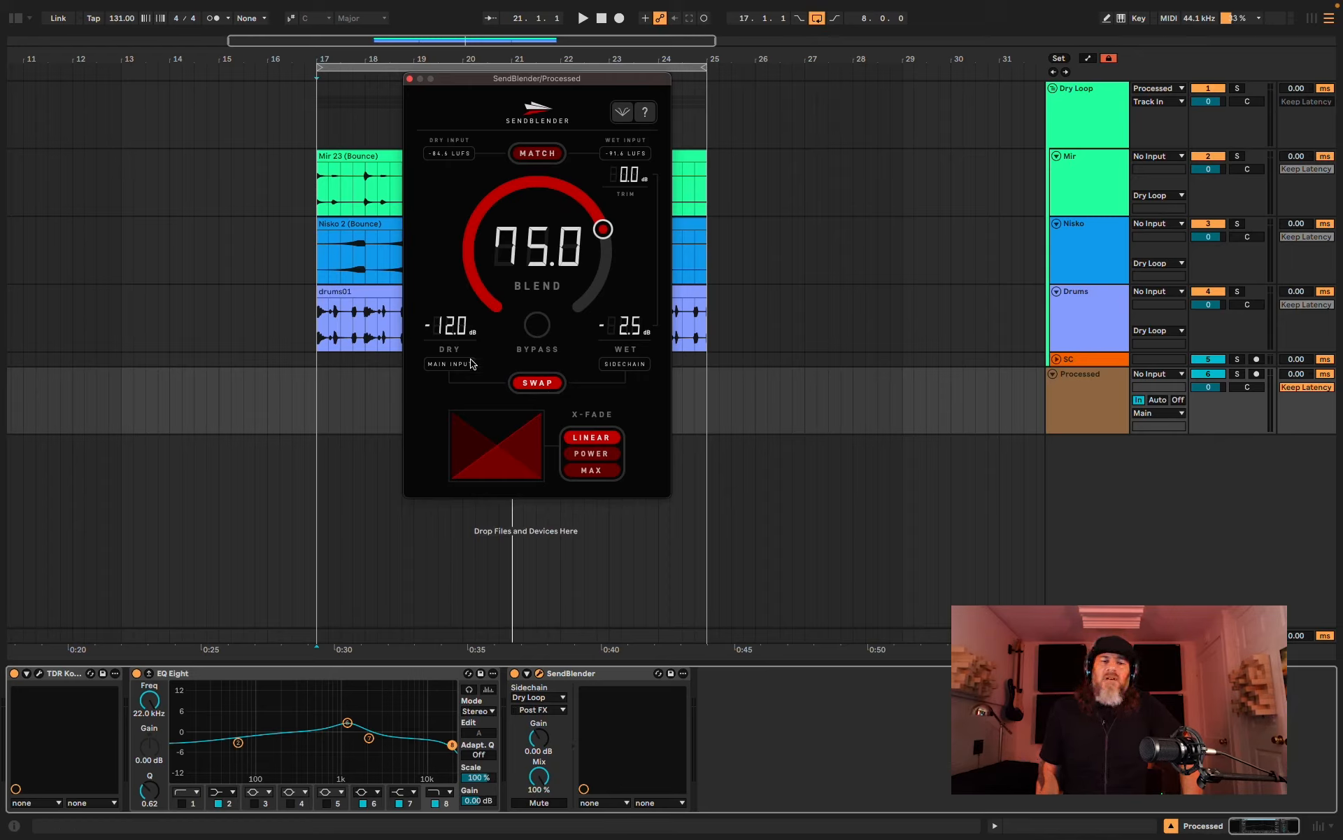
pyautogui.click(527, 384)
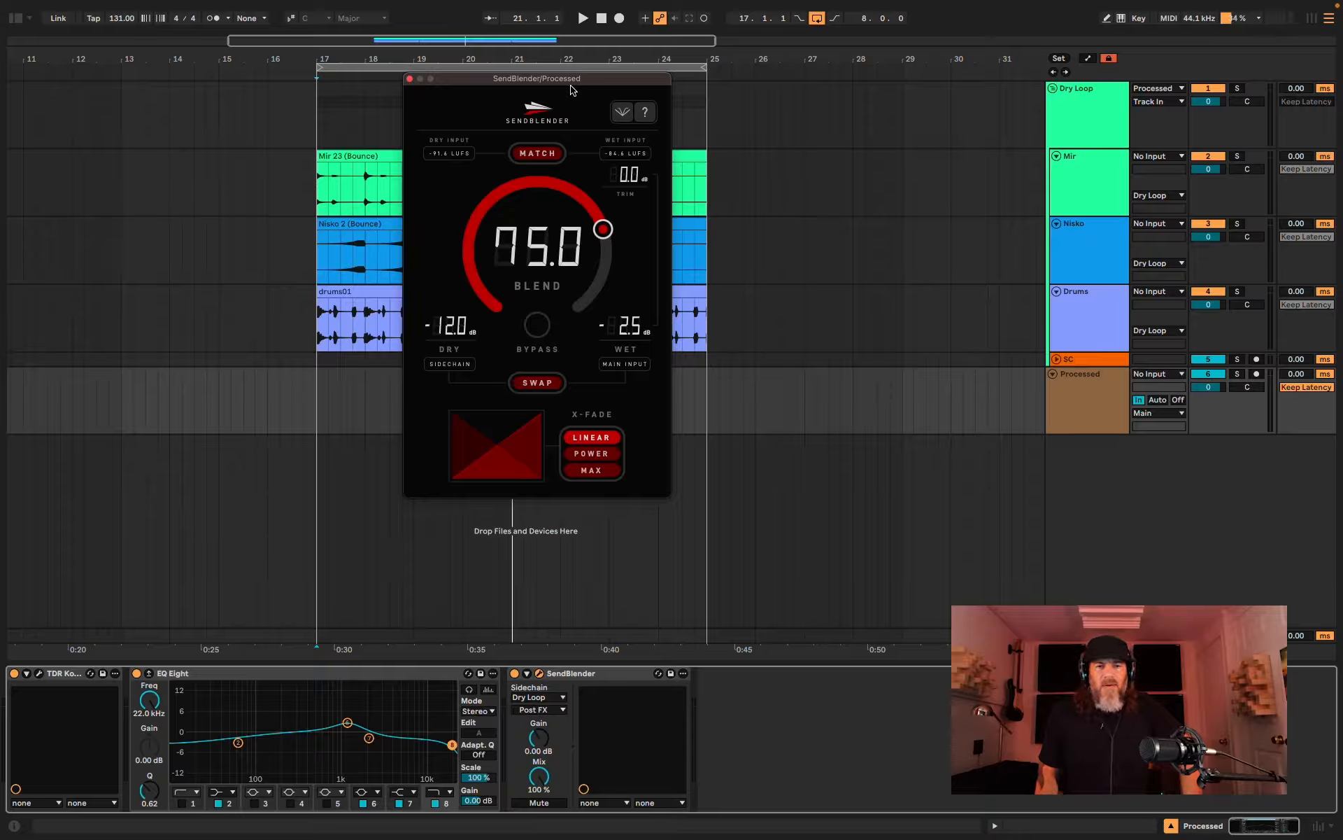
pyautogui.moveTo(571, 86); pyautogui.dragTo(558, 69)
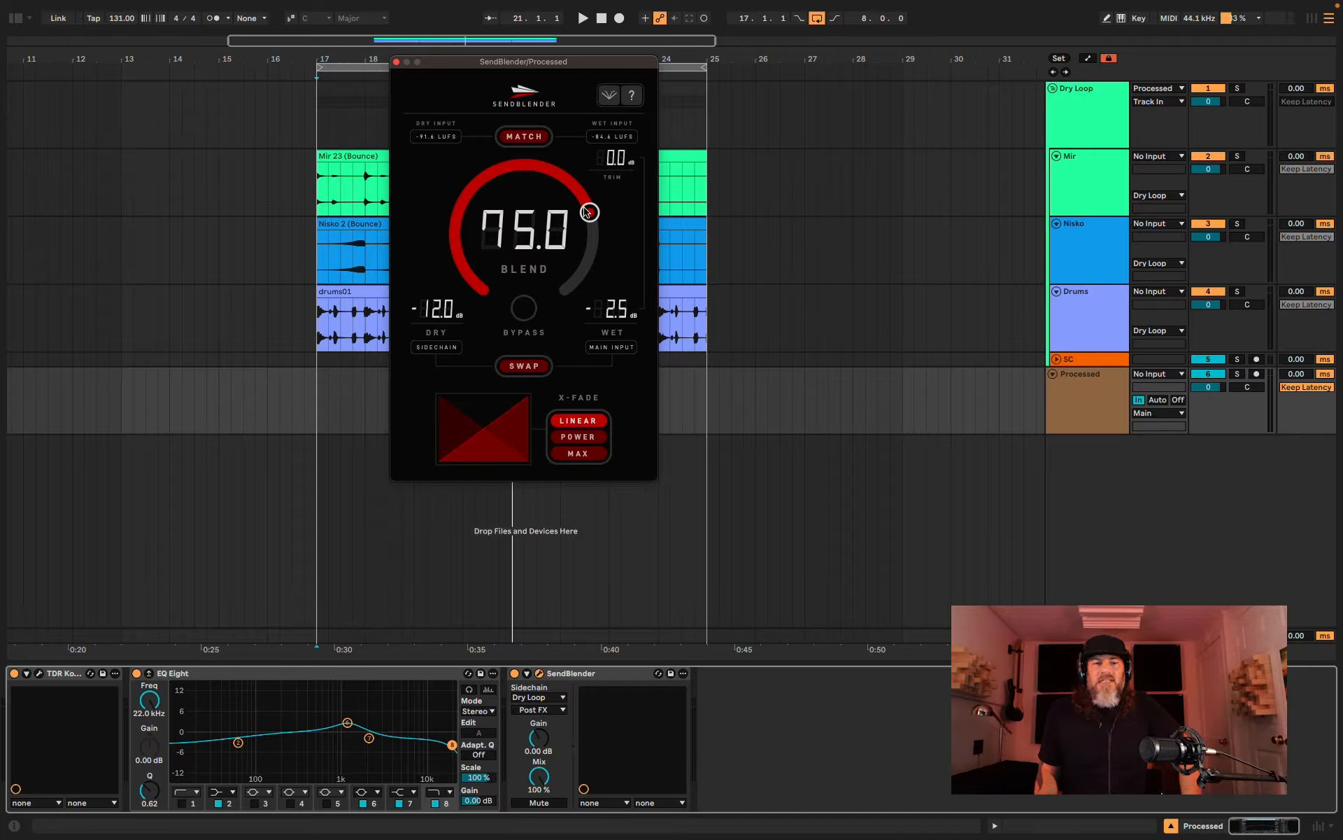
# Step: Try the Linear crossfade at different mixes by moving SendBlender's blend to 100, to 50 and to about 70.7
pyautogui.moveTo(587, 211); pyautogui.dragTo(533, 313)
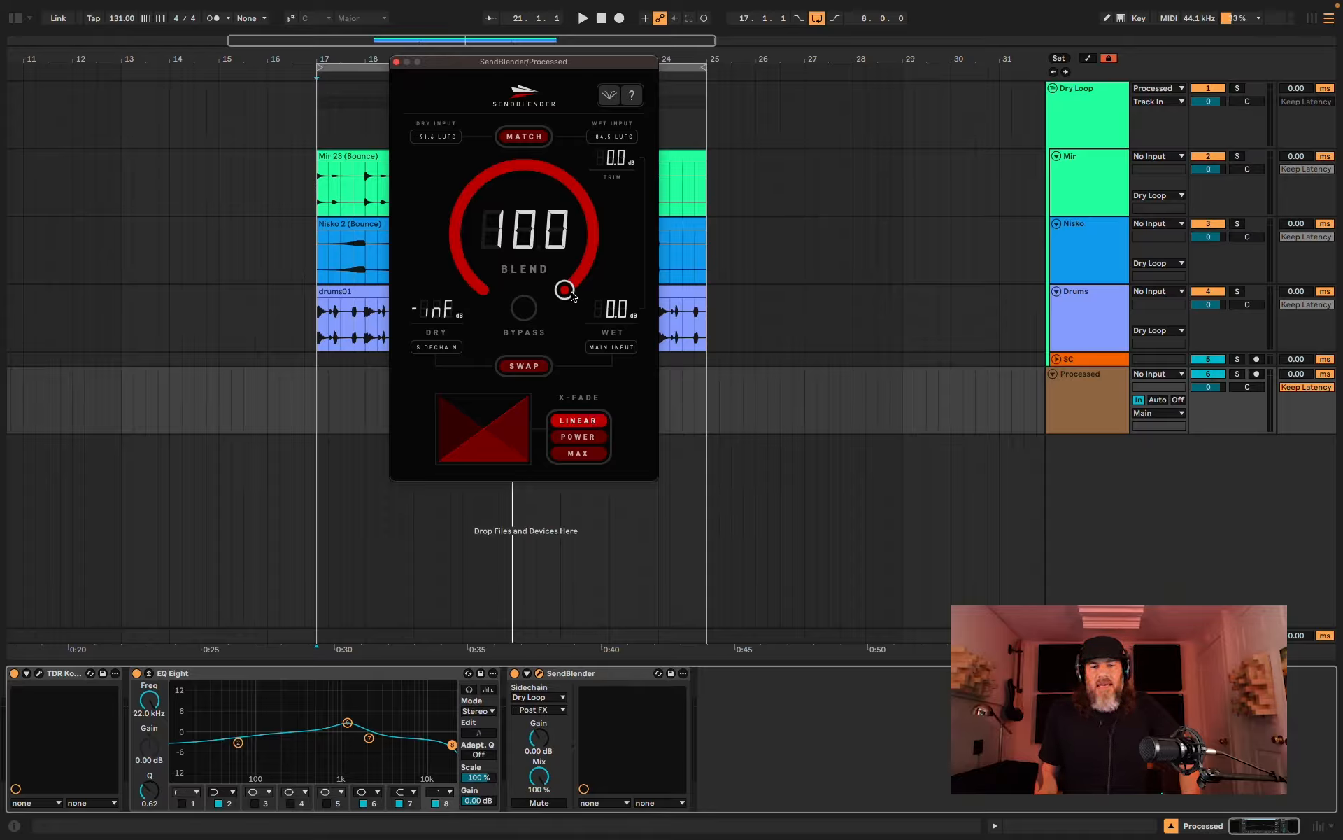
pyautogui.moveTo(566, 290); pyautogui.dragTo(526, 142)
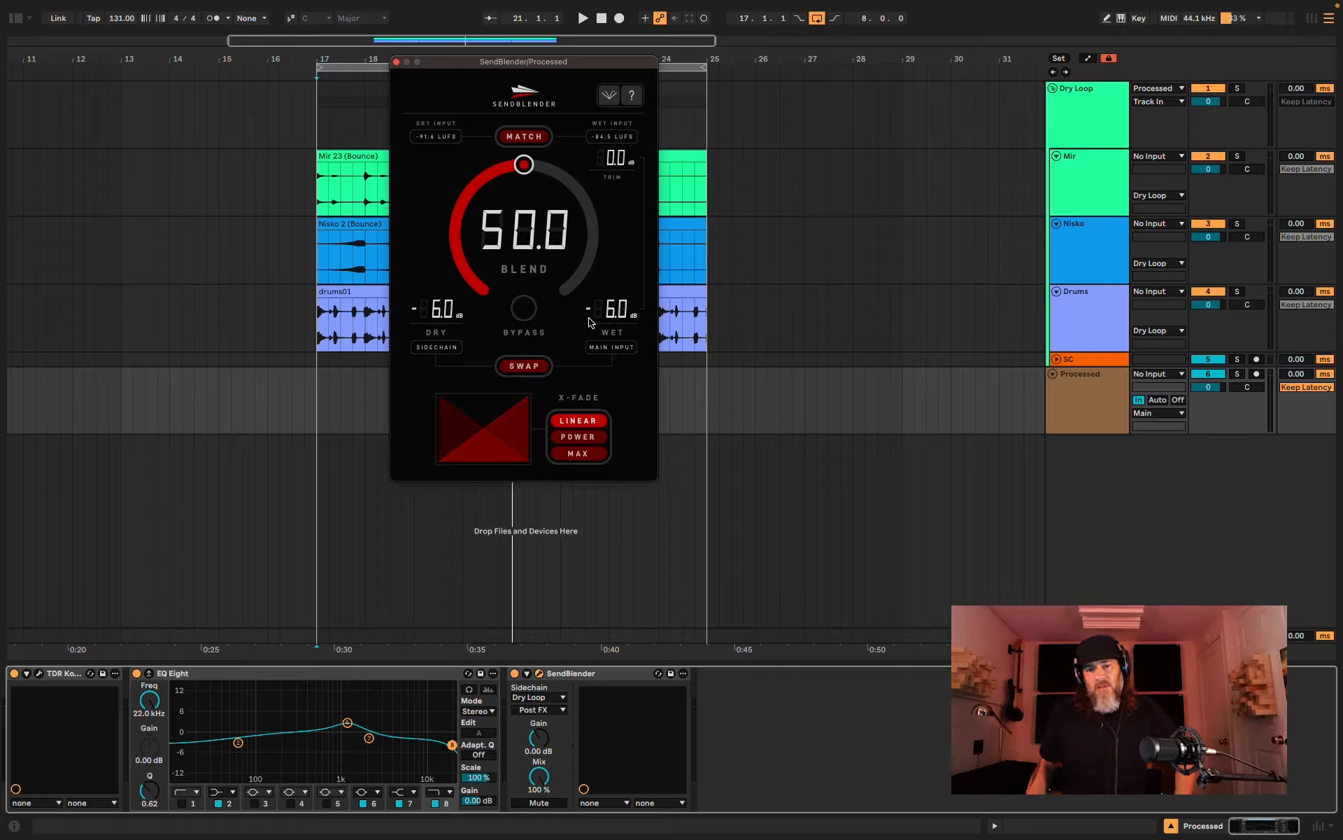
pyautogui.moveTo(517, 171); pyautogui.dragTo(591, 198)
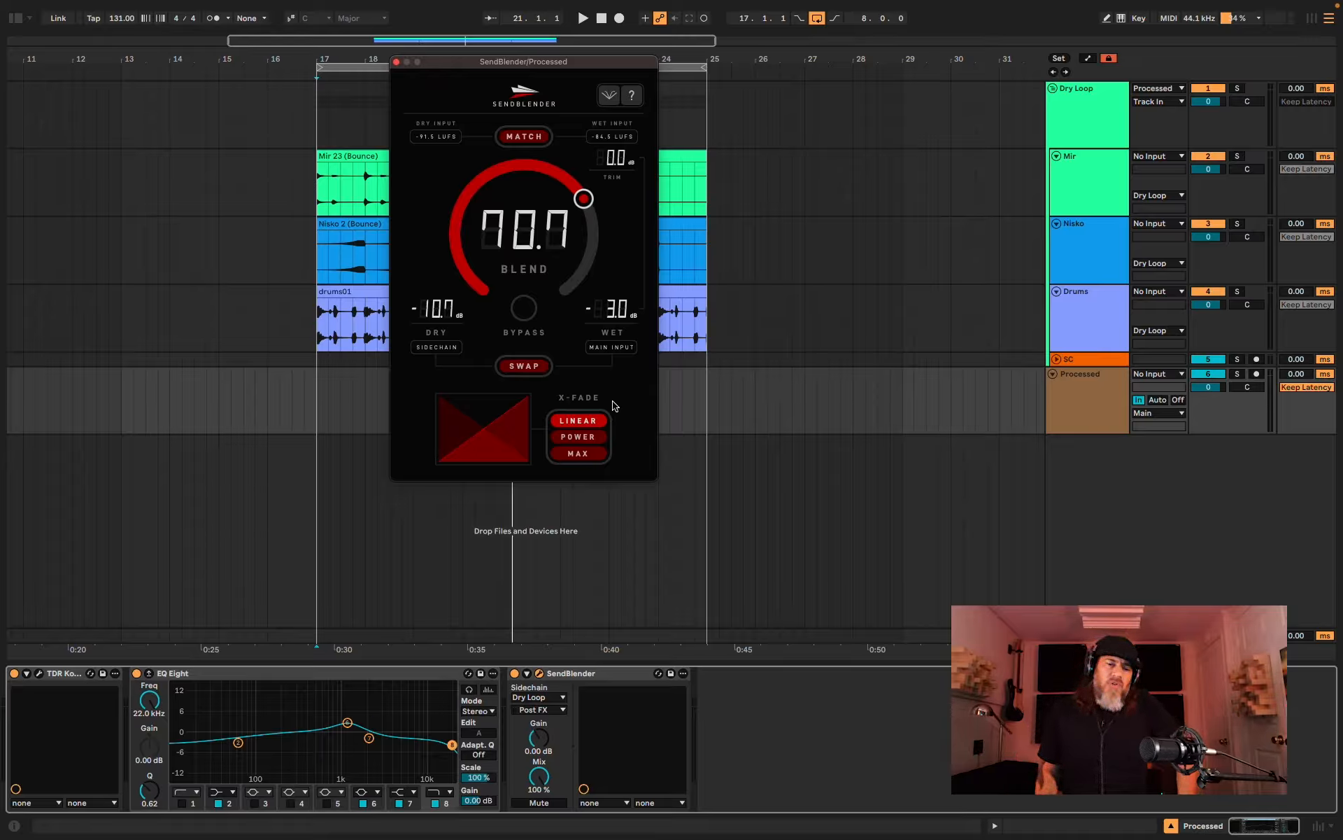
# Step: Try SendBlender's Power and Max crossfade curves, moving the blend to about 50 with each
pyautogui.click(599, 438)
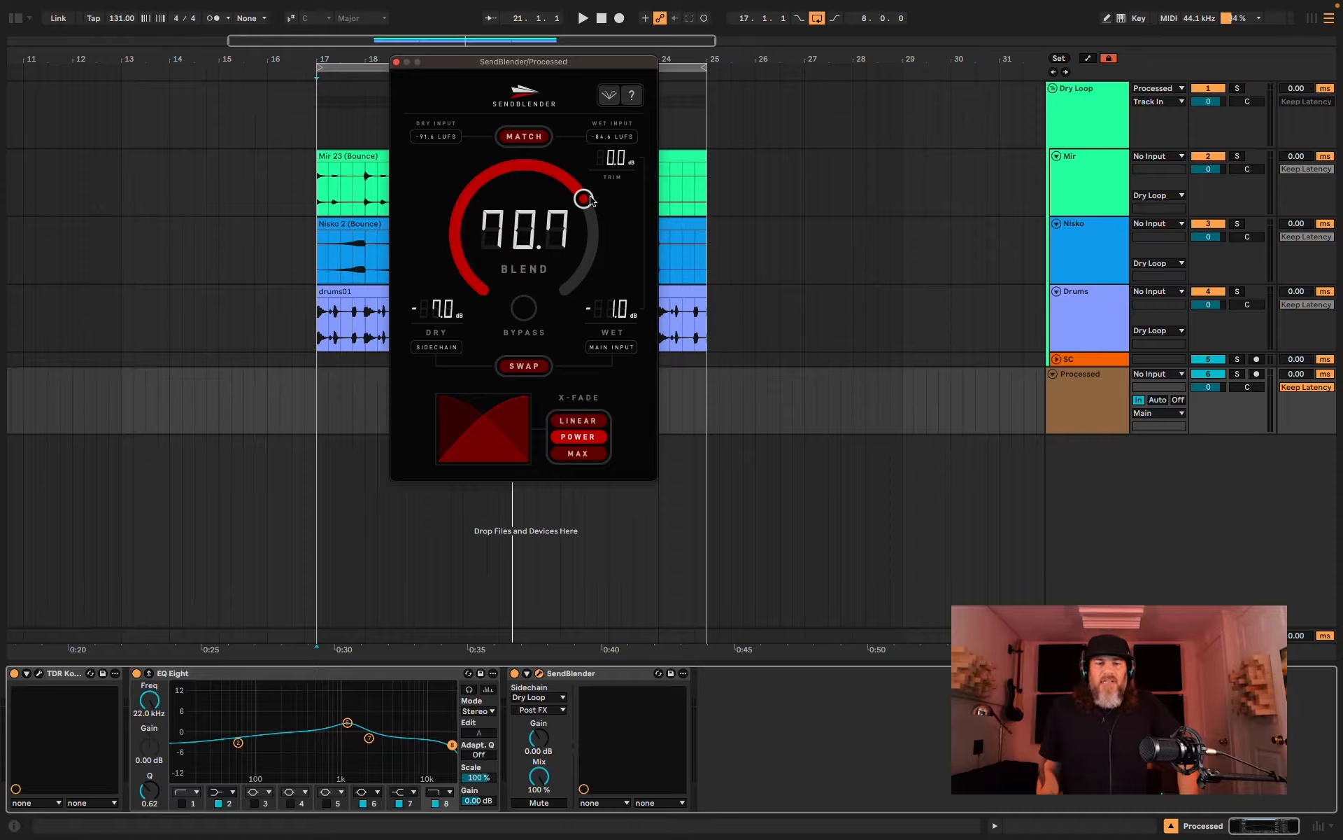
pyautogui.moveTo(583, 199); pyautogui.dragTo(537, 165)
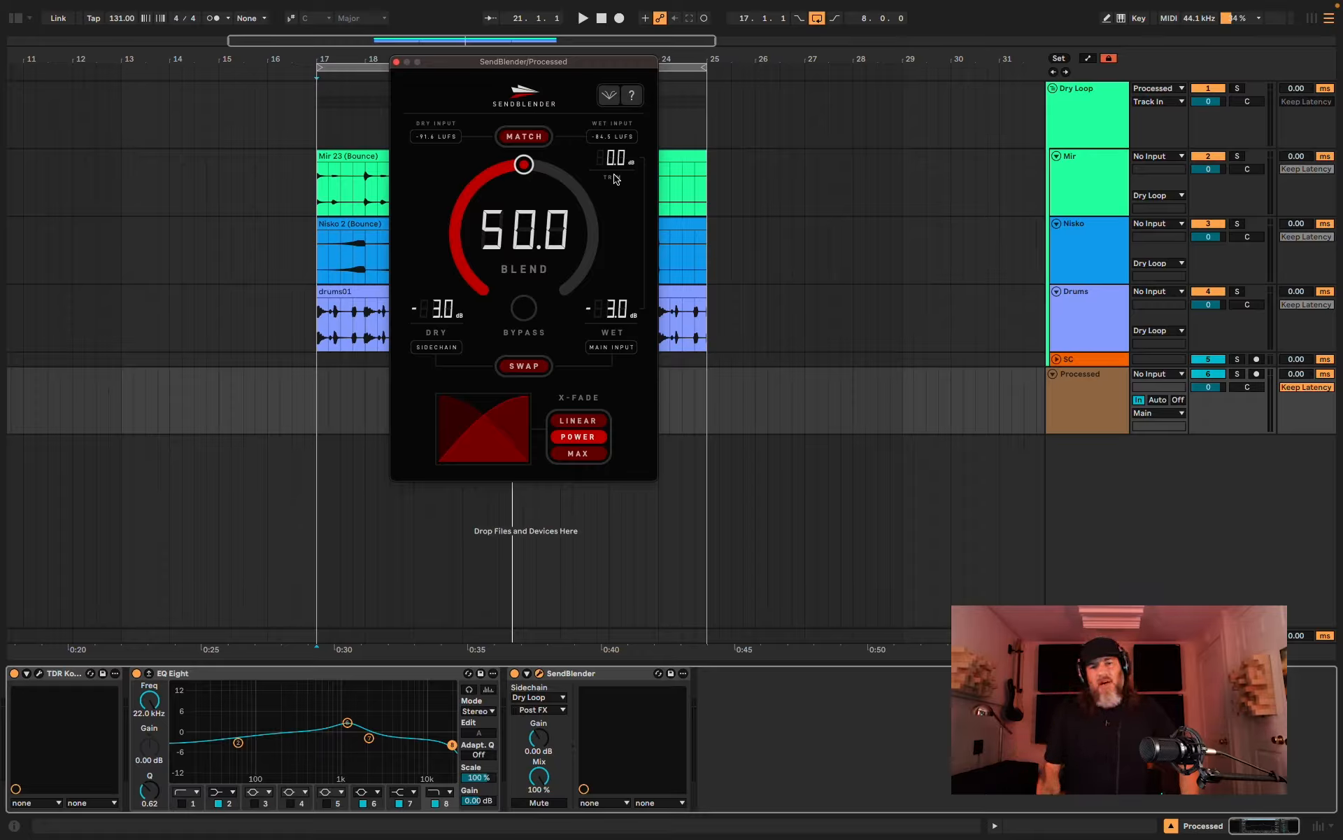
pyautogui.moveTo(524, 166); pyautogui.dragTo(539, 221)
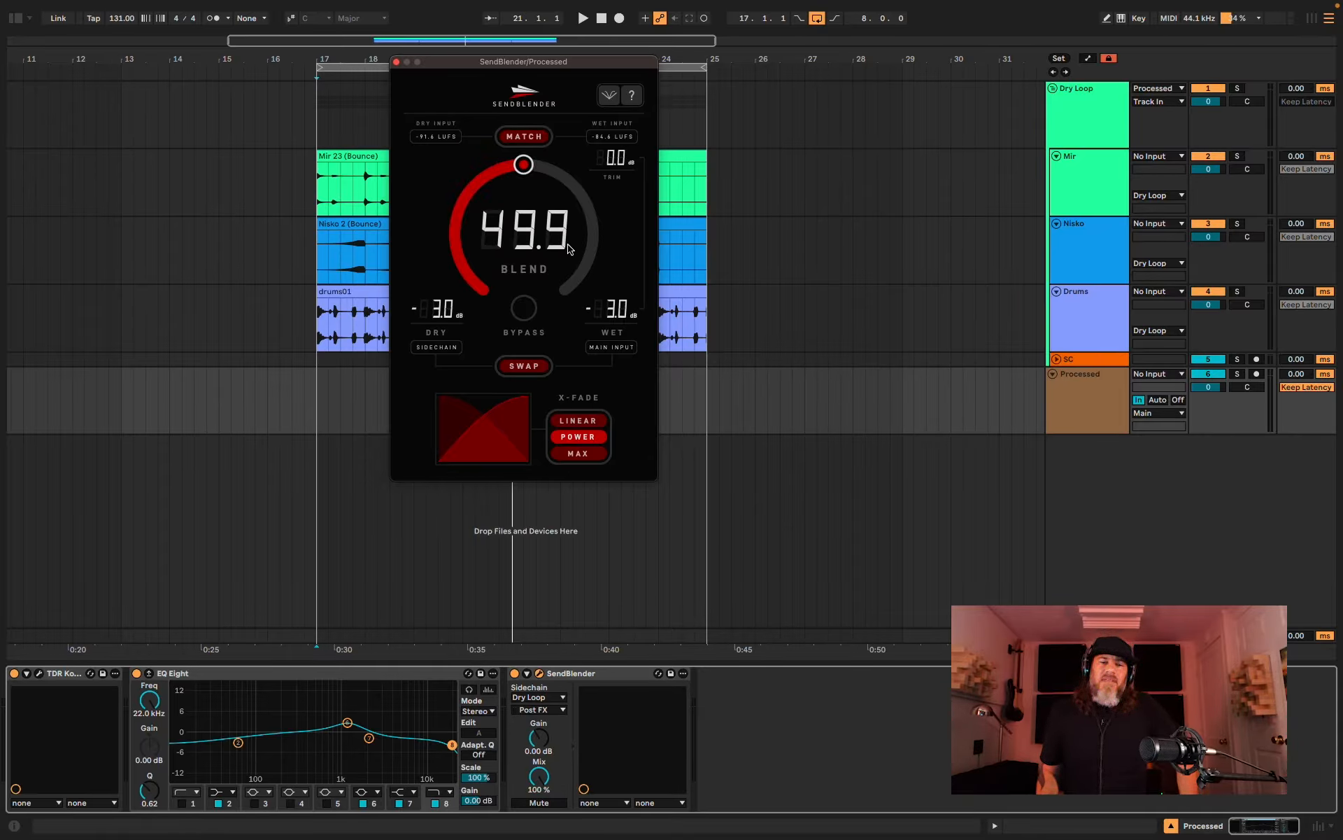
pyautogui.click(574, 454)
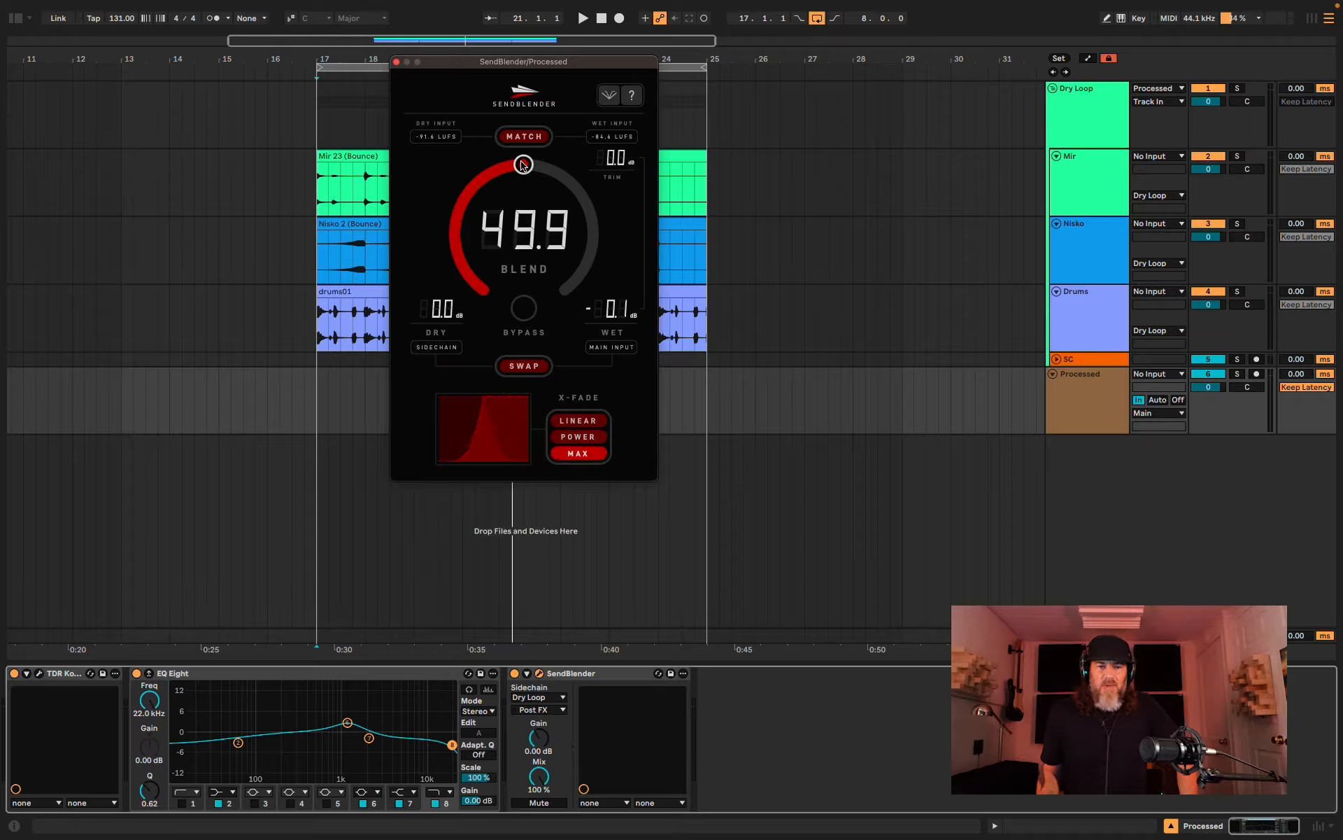
pyautogui.moveTo(521, 165); pyautogui.dragTo(524, 165)
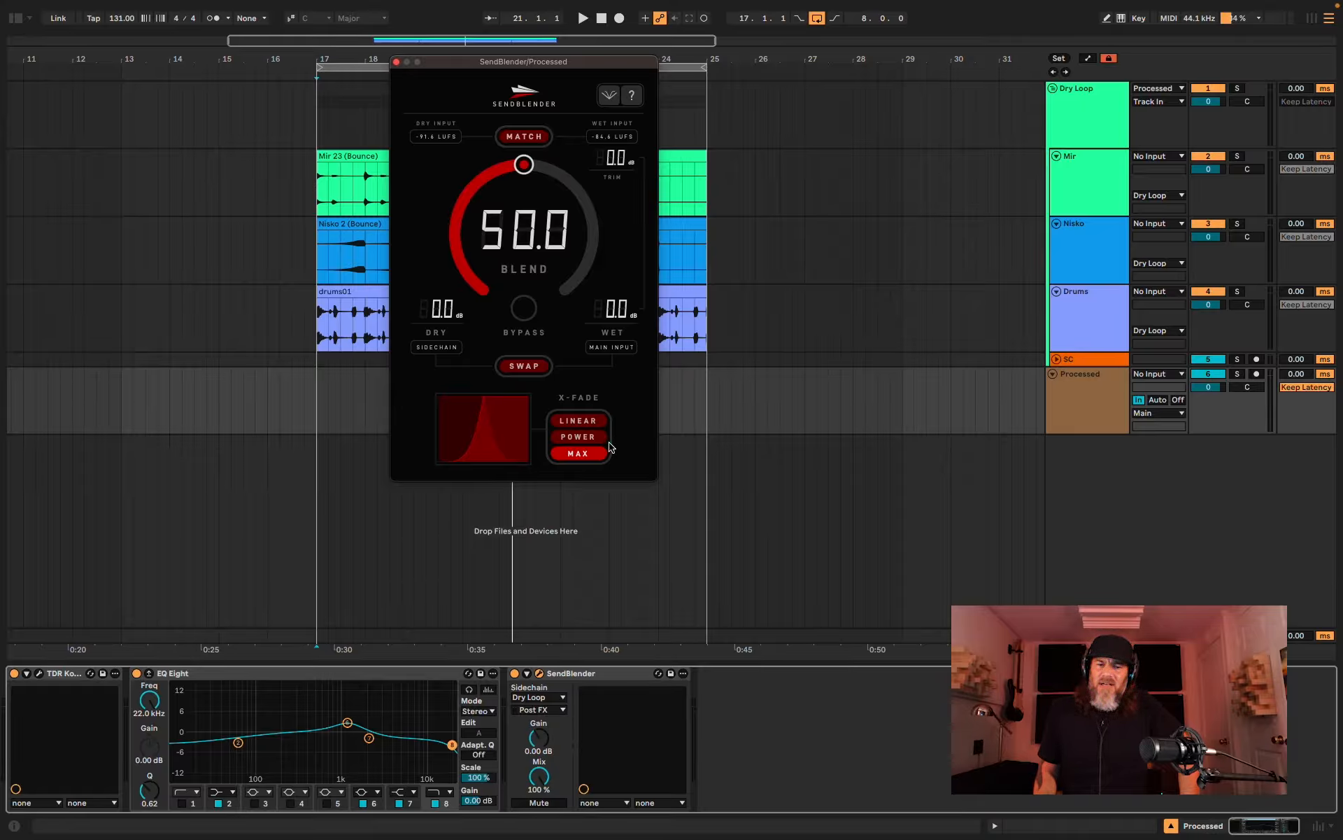
# Step: Switch SendBlender's crossfade back to Linear and raise the blend to about 74.9
pyautogui.click(578, 421)
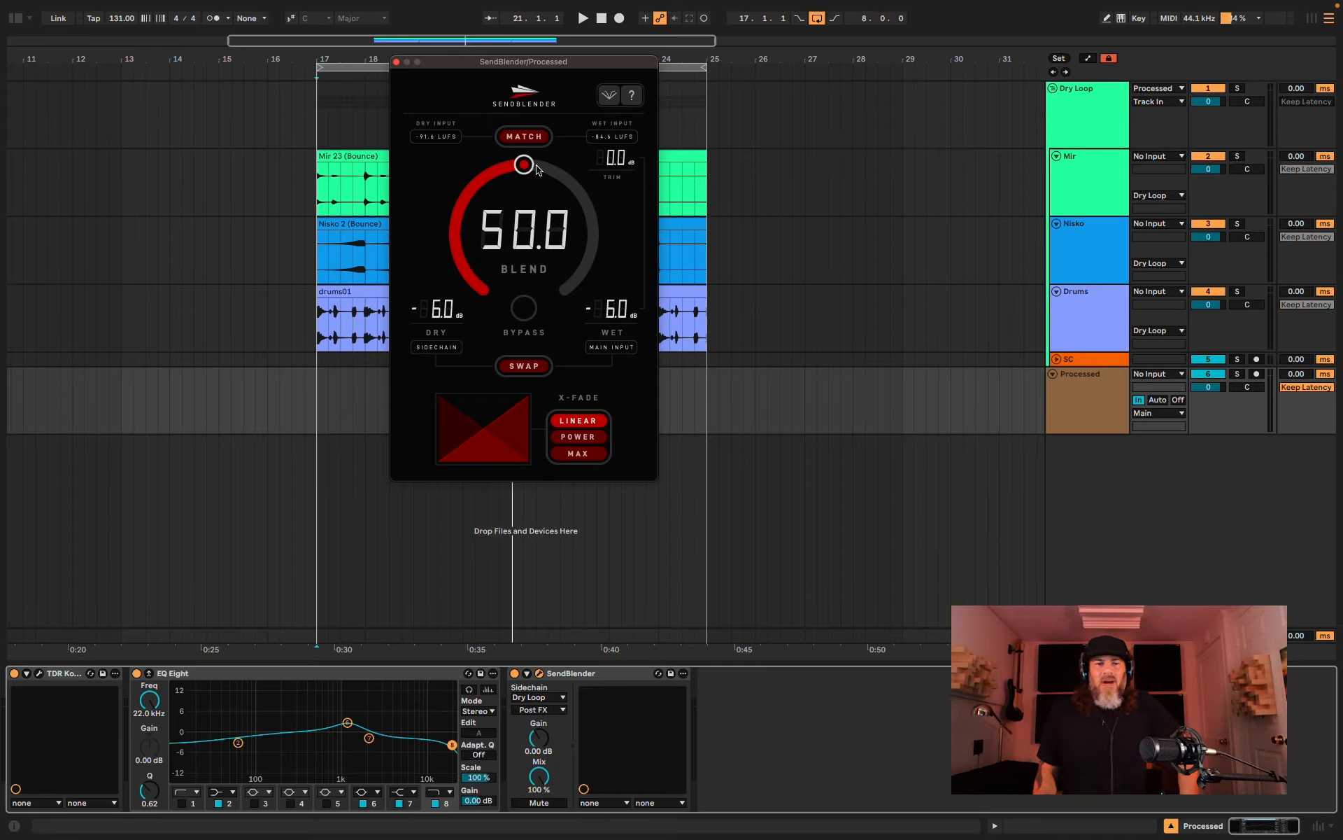
pyautogui.moveTo(535, 168); pyautogui.dragTo(604, 210)
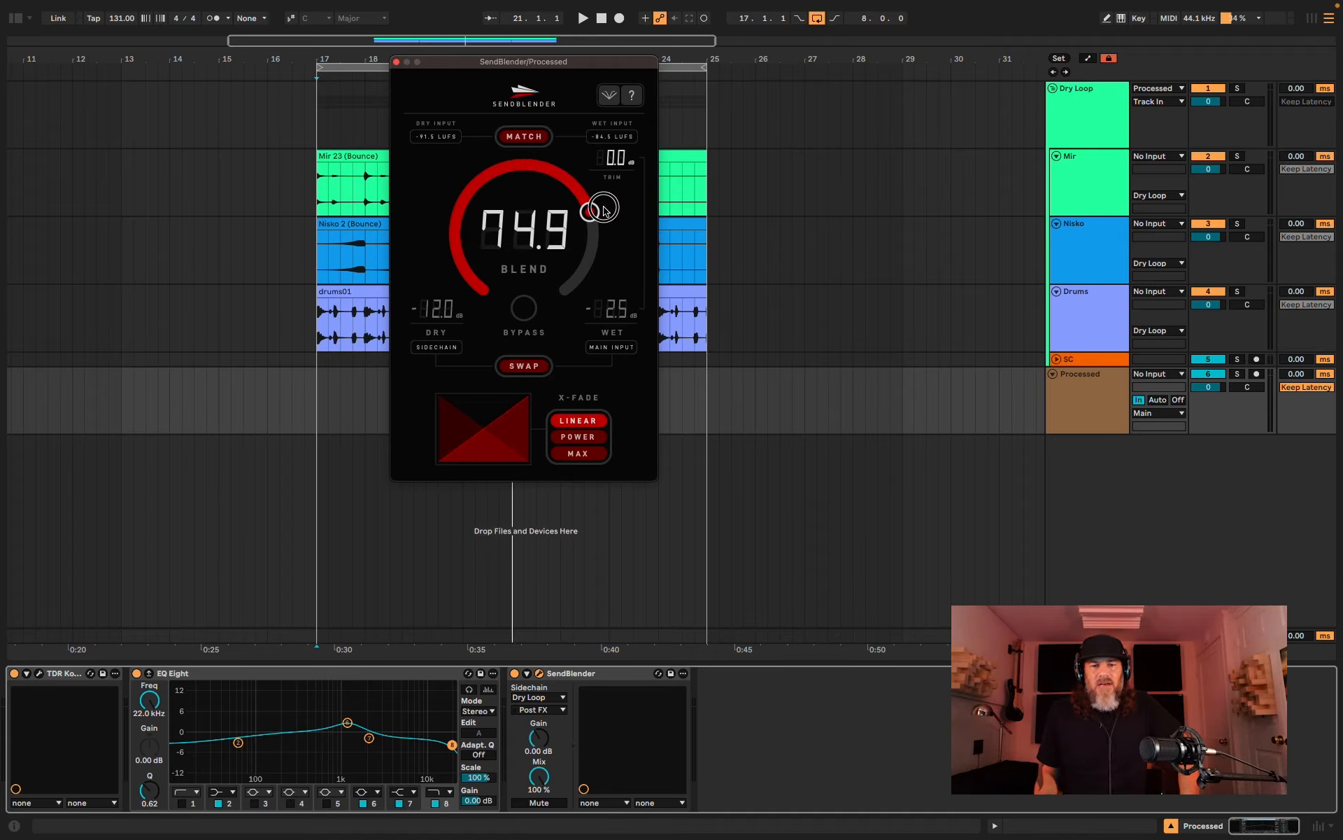